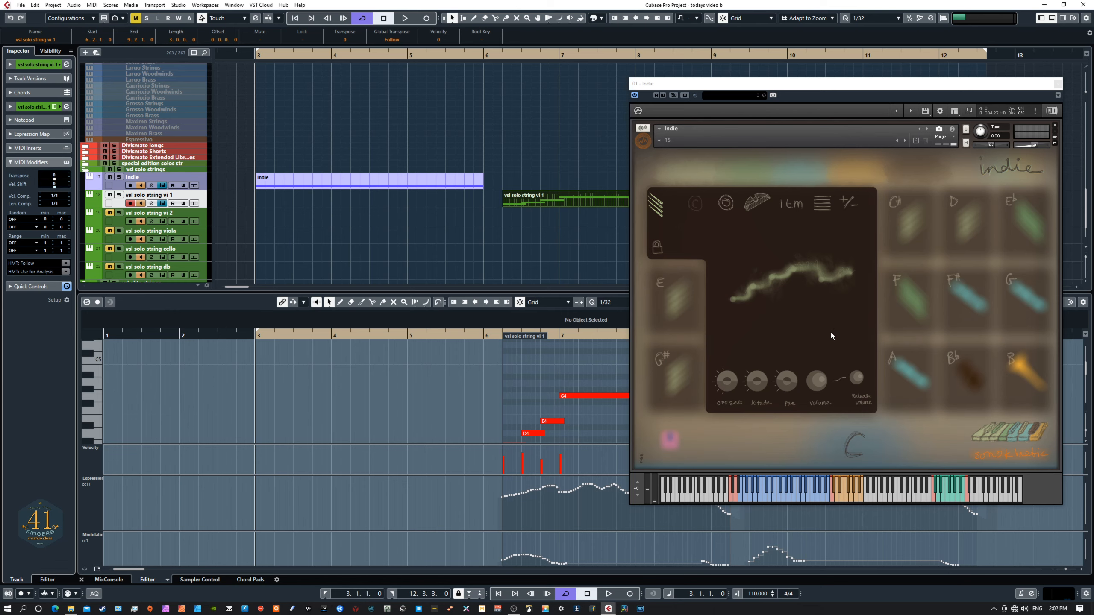
- Play the highlighted Indie key and show the solo violin's performance controllers in Synchron Player beside Indie
click(831, 496)
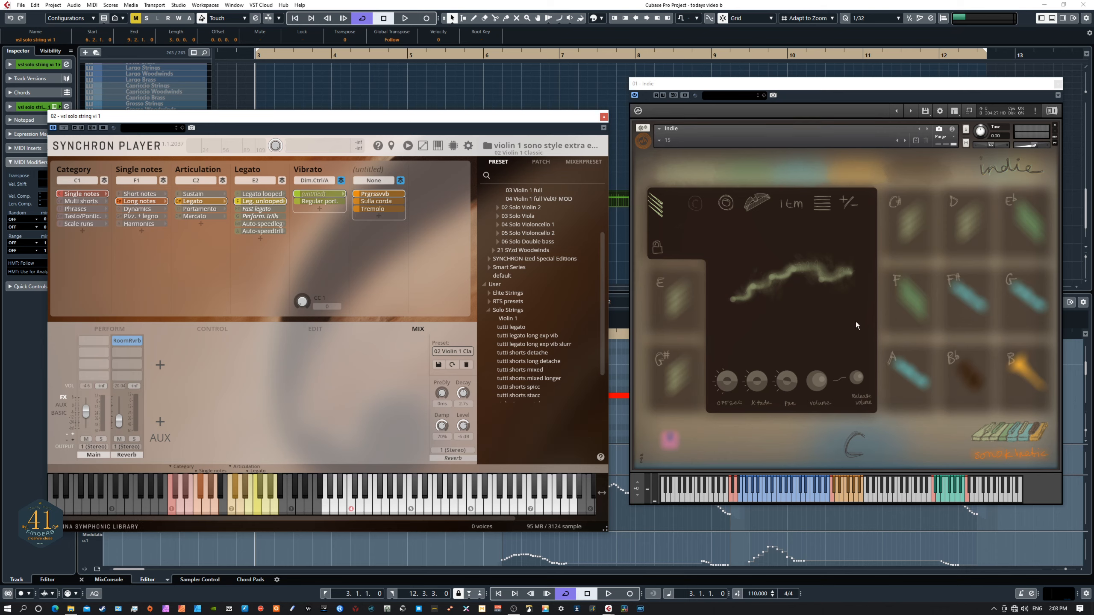
drag(440, 118, 447, 87)
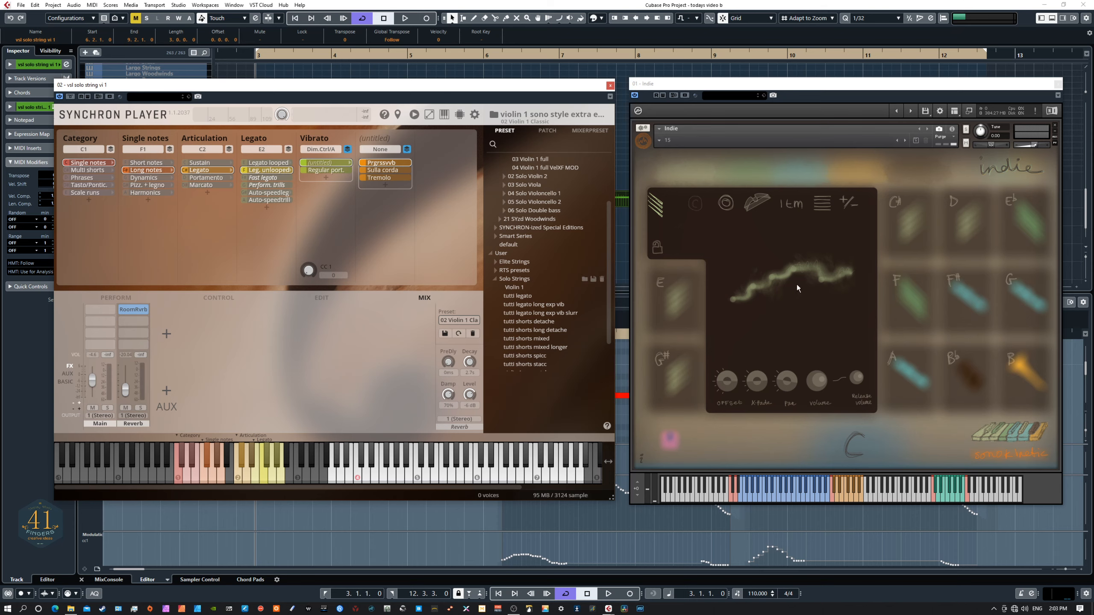
click(548, 291)
click(833, 498)
click(116, 297)
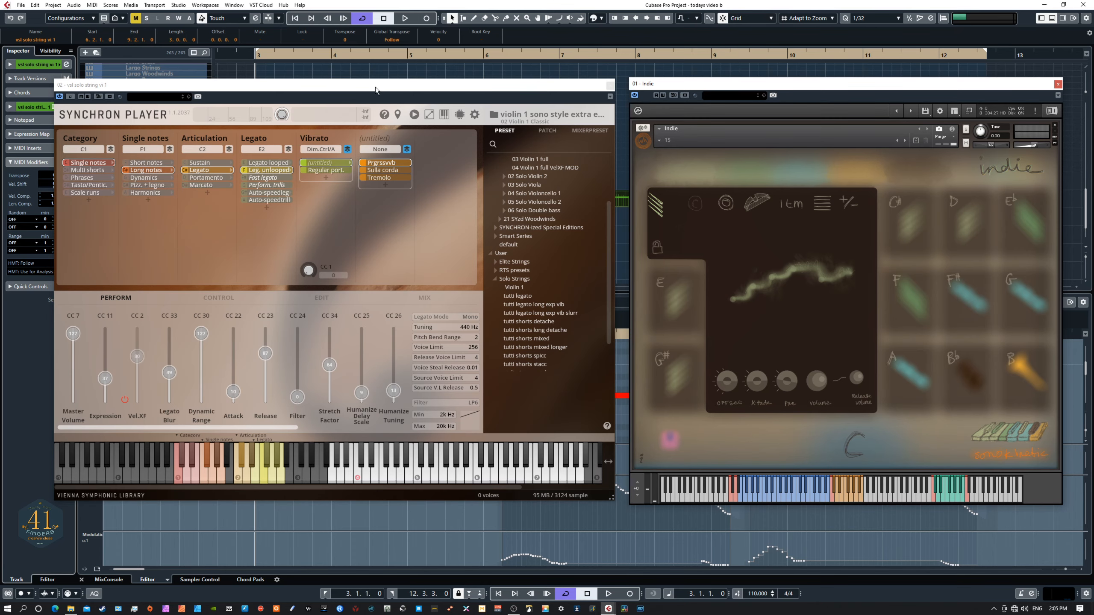
- Select the Indie part and play the arrangement through the first solo violin part, stopping past bar 9
drag(375, 89, 0, 215)
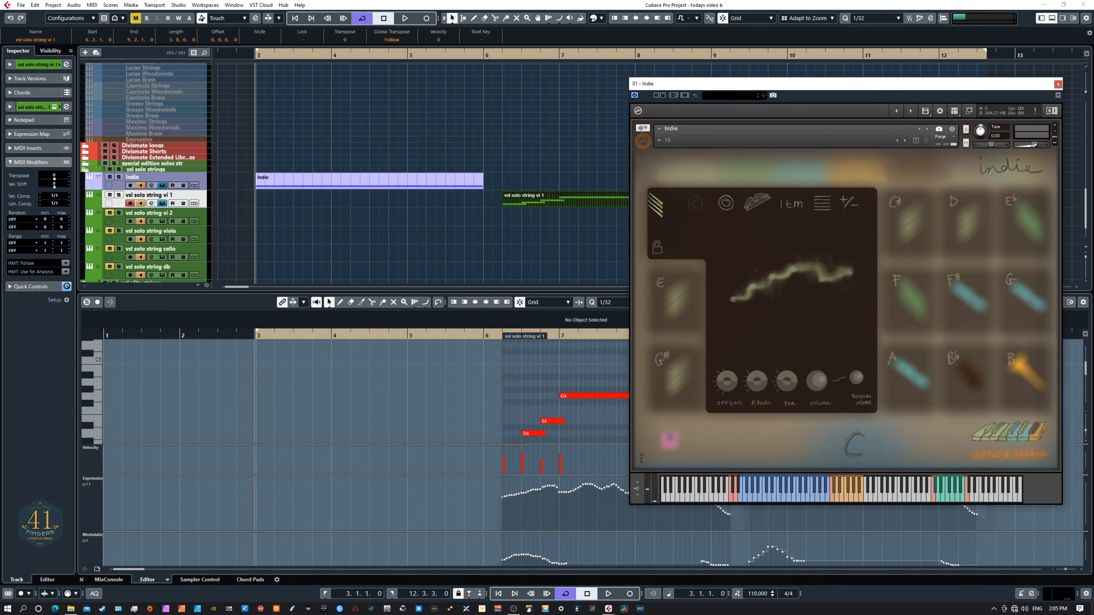
drag(698, 91, 1093, 130)
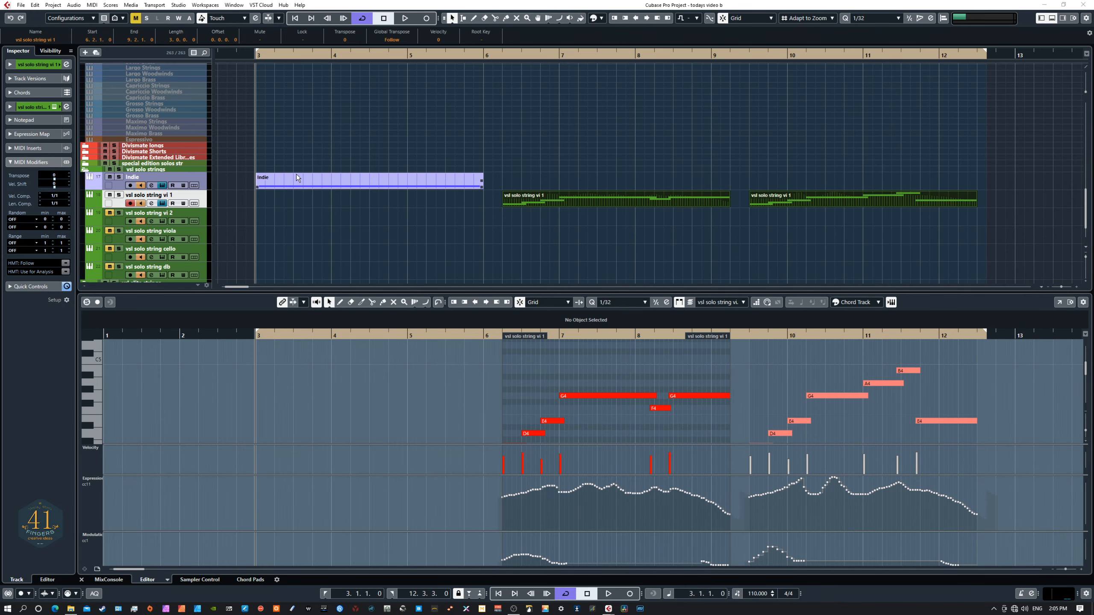
click(203, 182)
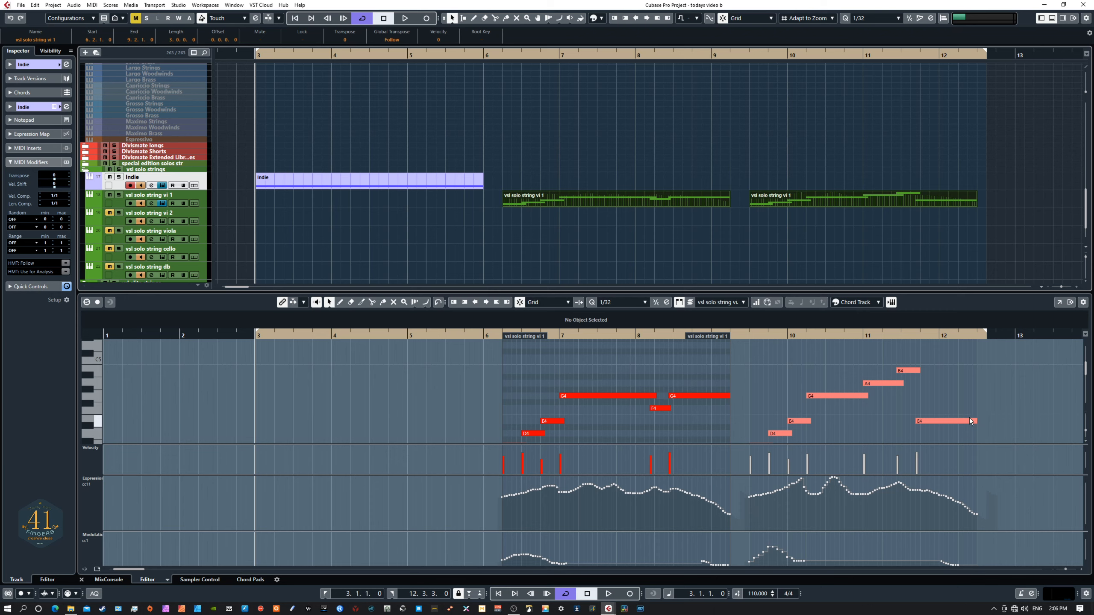
click(394, 179)
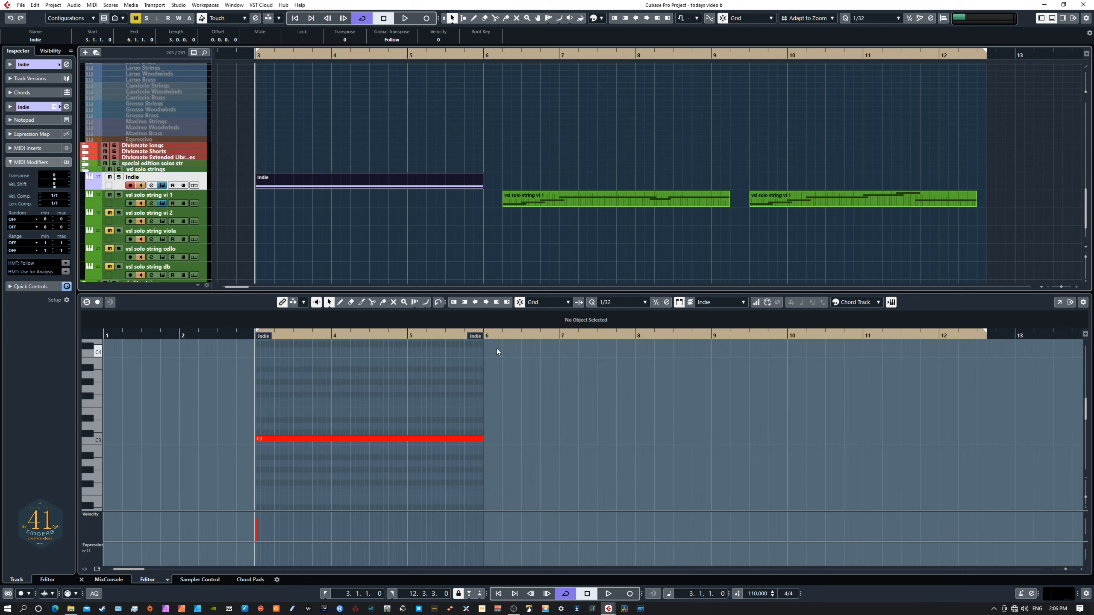
key(space)
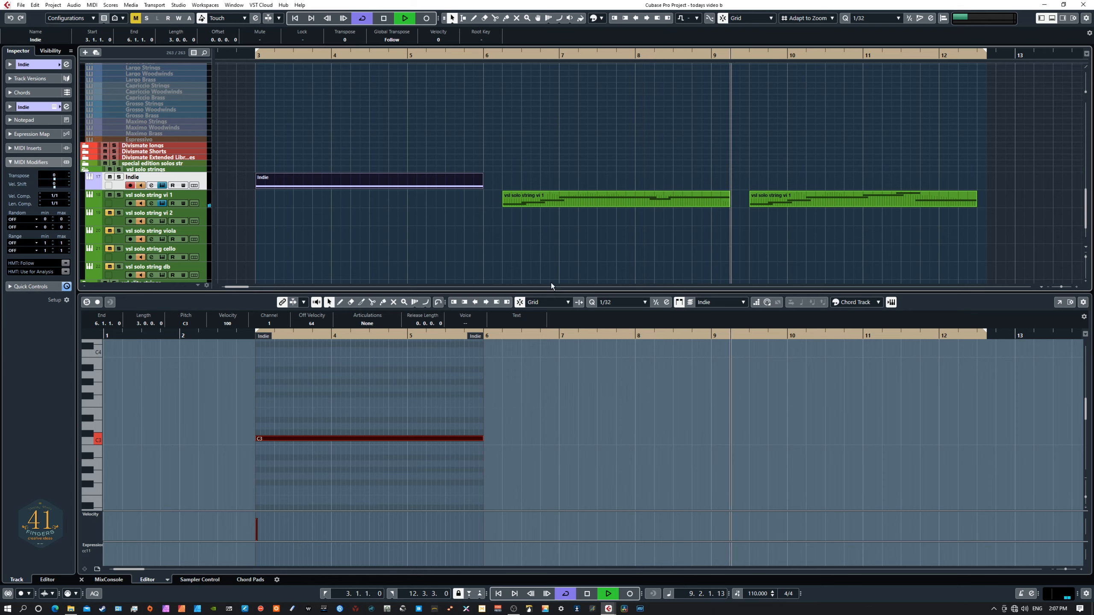
key(space)
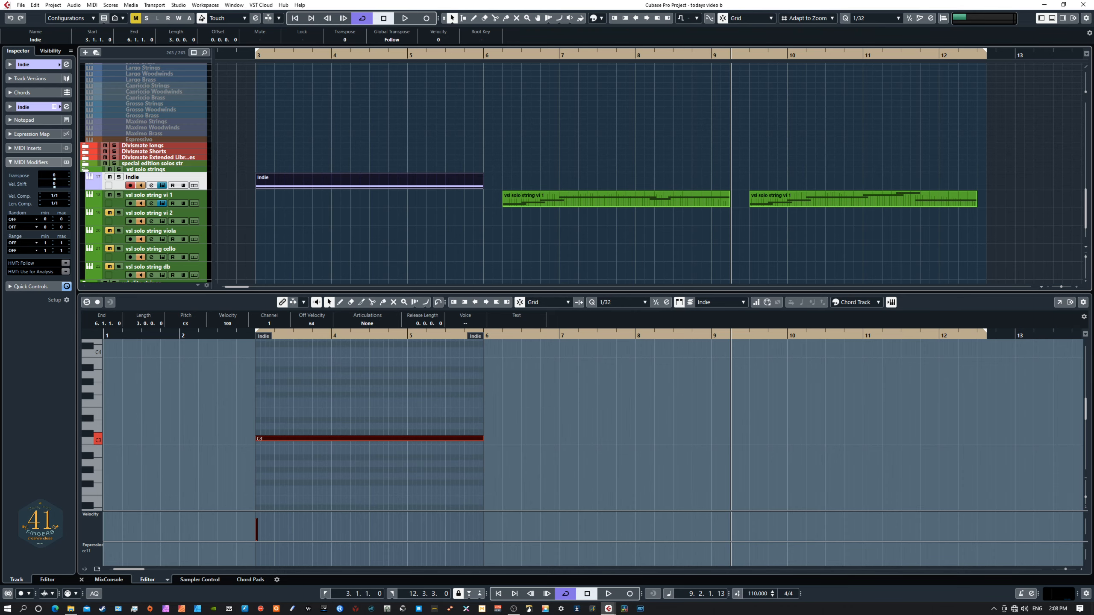
- View the notated score of Indie's current phrase, close it and clear the plug-in windows from the project
drag(0, 121, 516, 103)
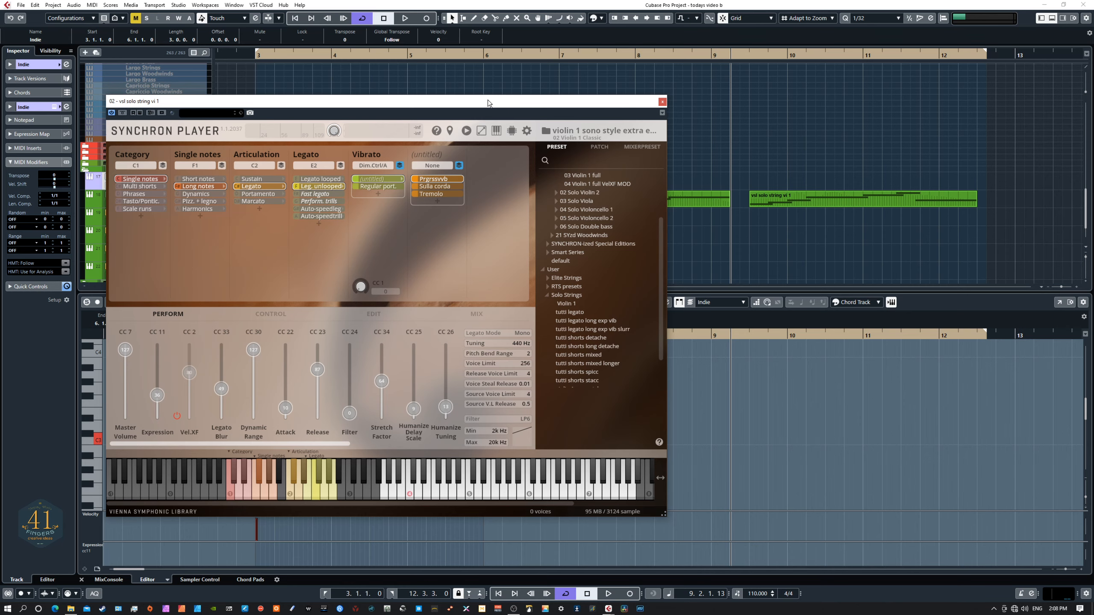
drag(488, 102, 0, 118)
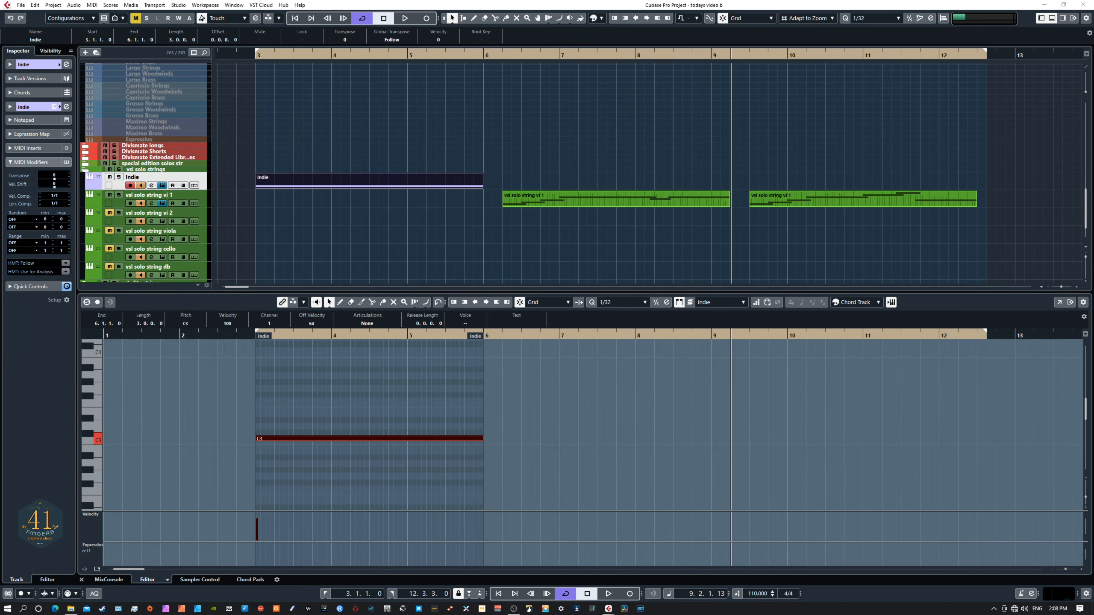
drag(1093, 207, 627, 94)
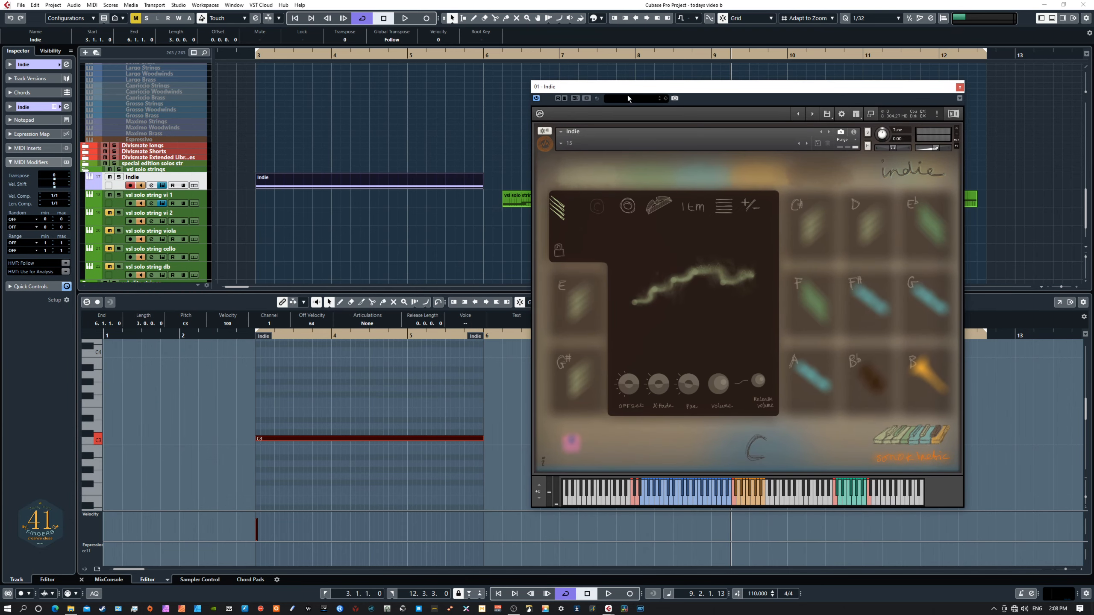
click(723, 207)
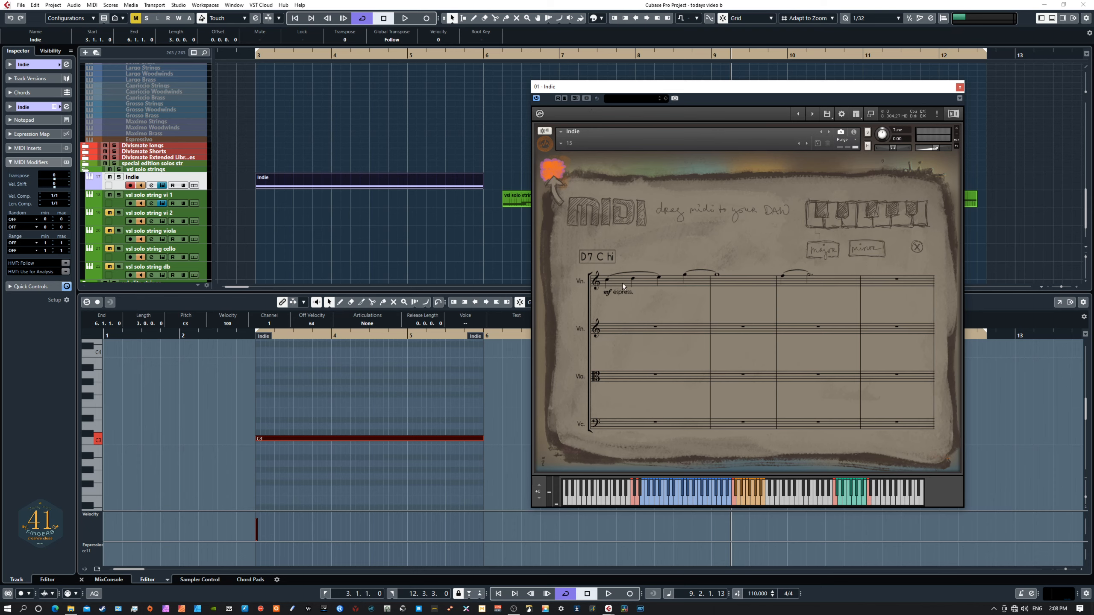
click(918, 249)
drag(675, 88, 1093, 233)
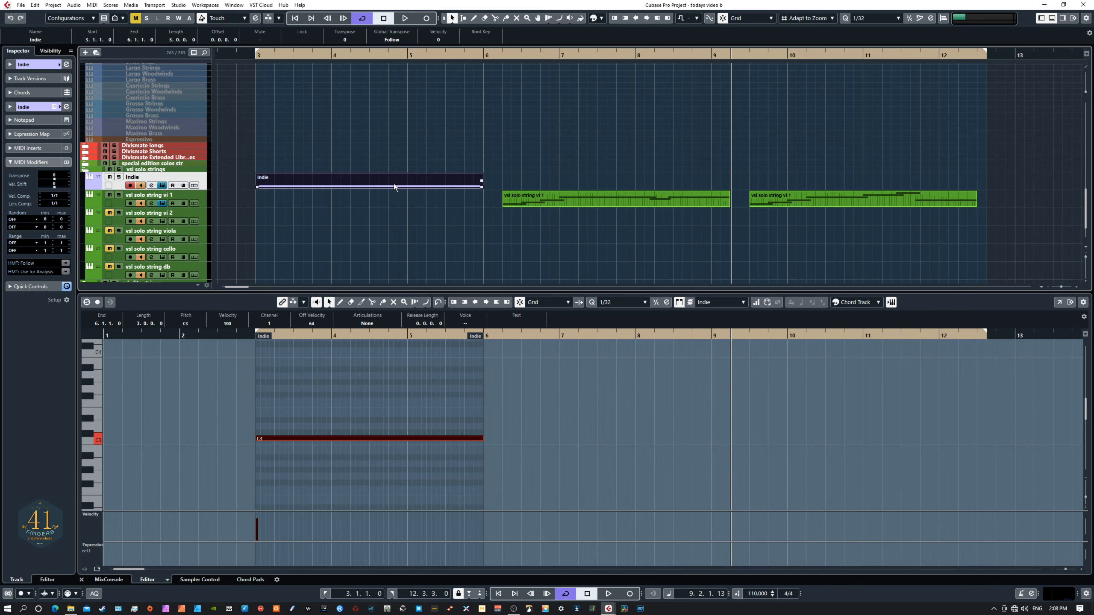
- Select the first vsl solo string vi 1 part and audition notes in Synchron Player and Indie for comparison
click(571, 199)
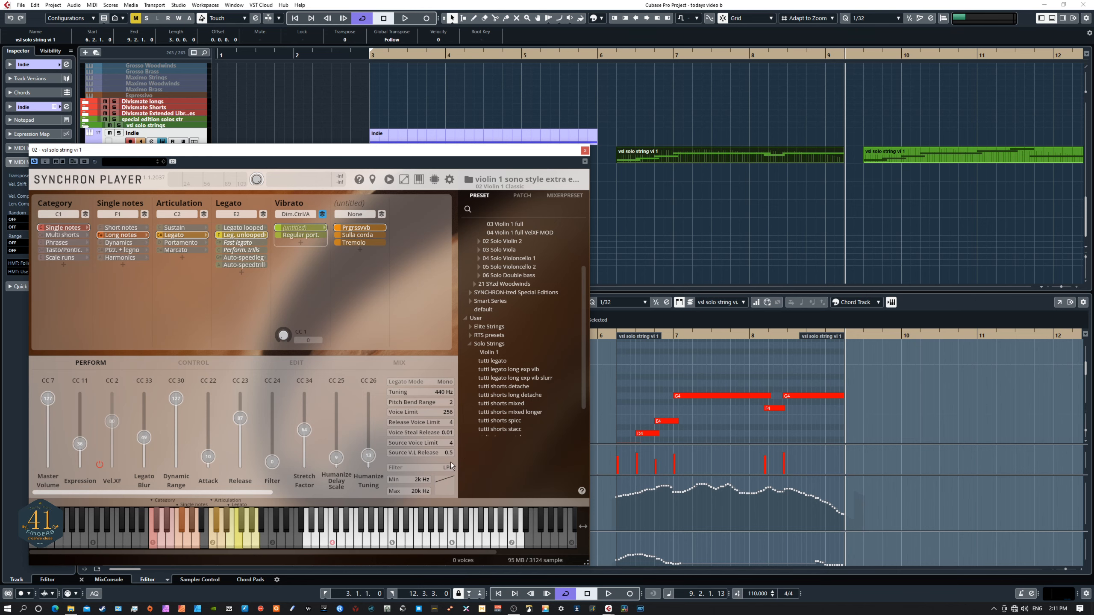
click(418, 540)
mouse_move(47, 402)
mouse_down()
mouse_move(47, 444)
mouse_move(56, 399)
mouse_up()
click(378, 541)
drag(1093, 178, 761, 96)
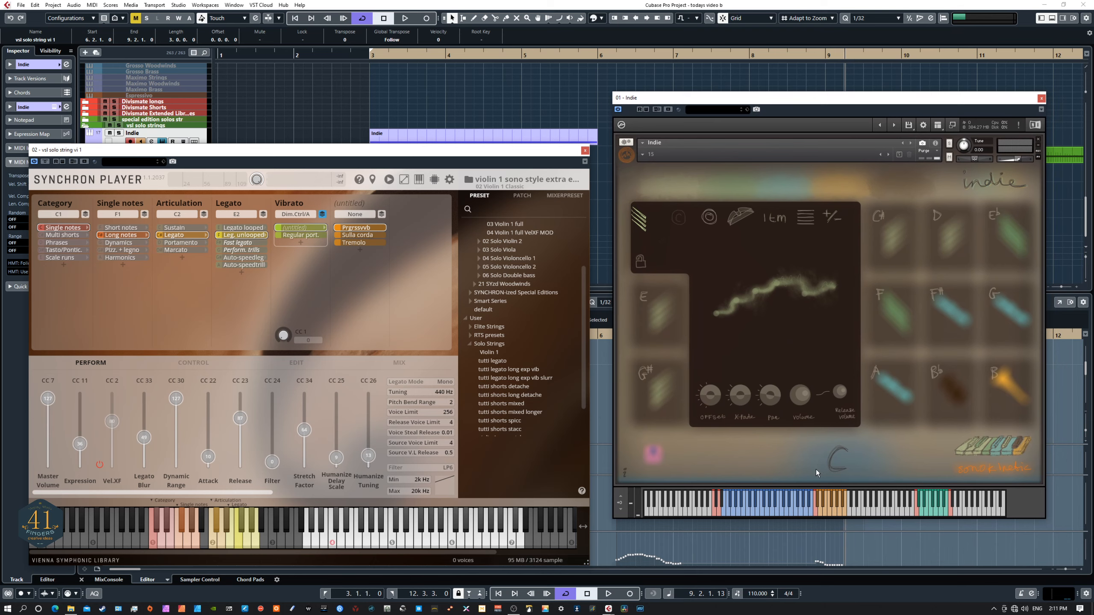
click(818, 513)
- Inspect the slot settings of the Tremolo, Sulla corda and progressive vibrato patches, and replay the Indie key
click(361, 242)
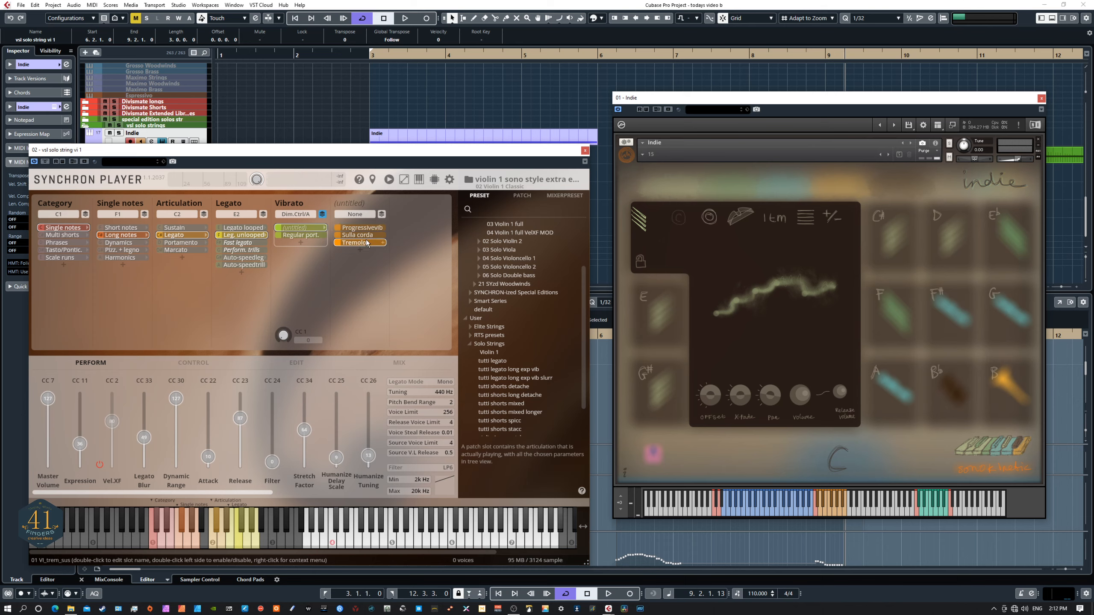
click(383, 214)
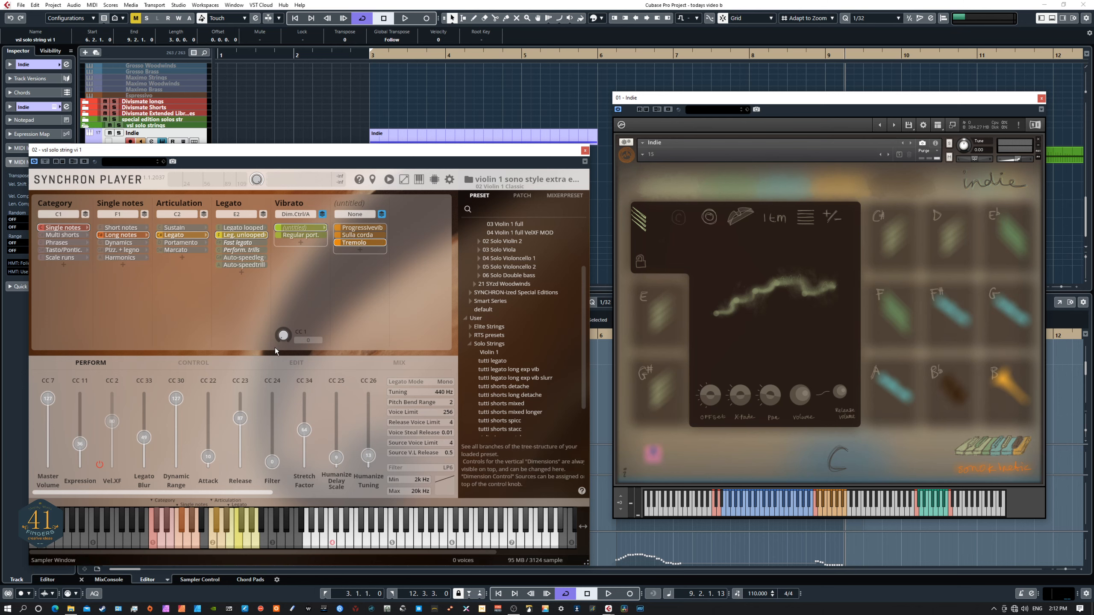
click(294, 364)
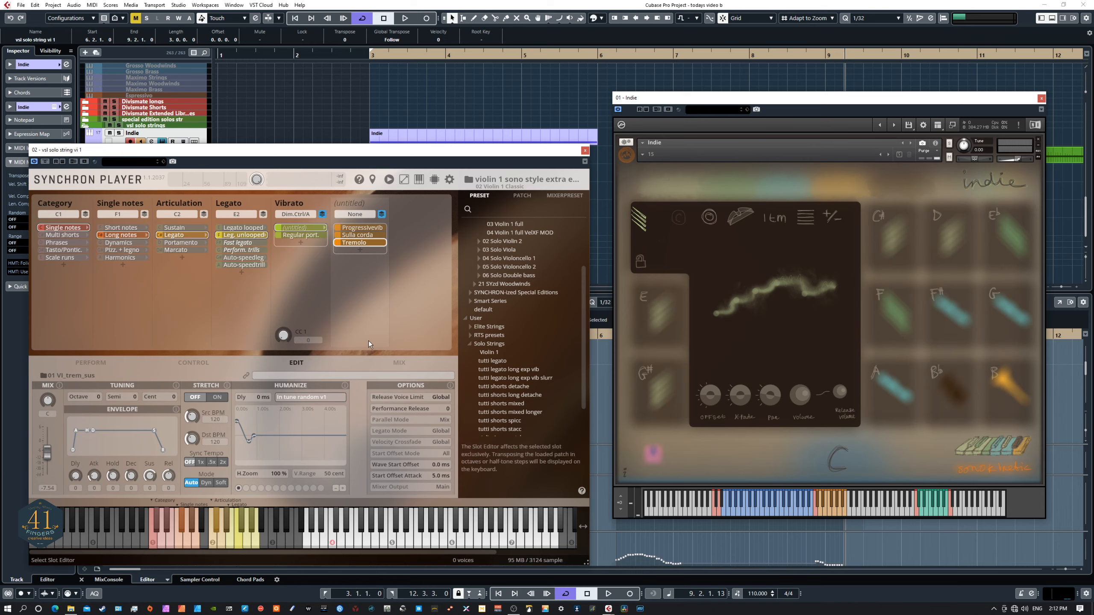
click(363, 237)
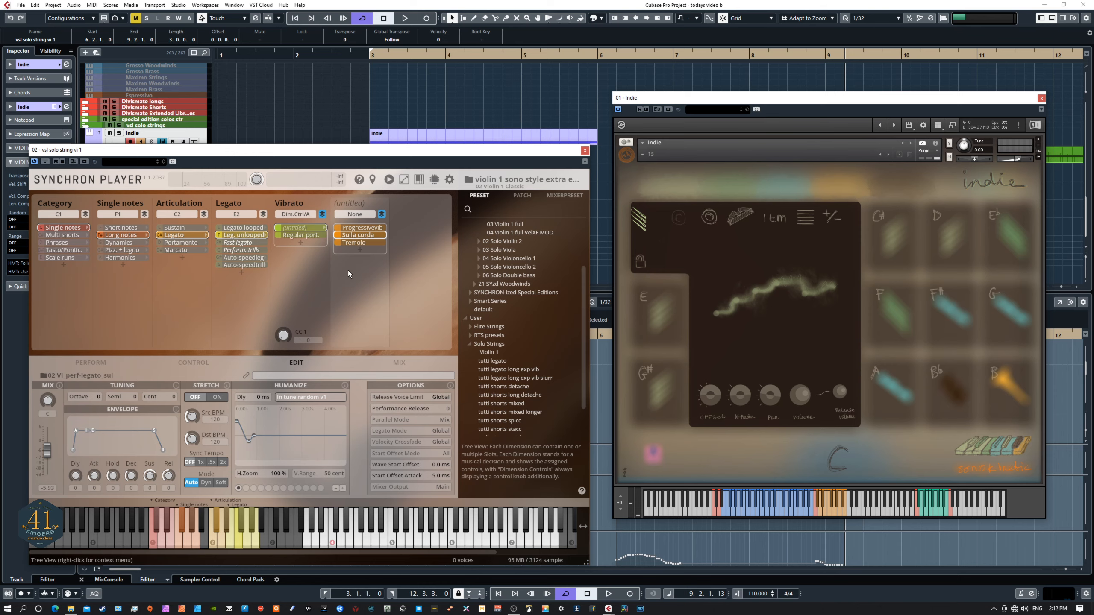
click(377, 228)
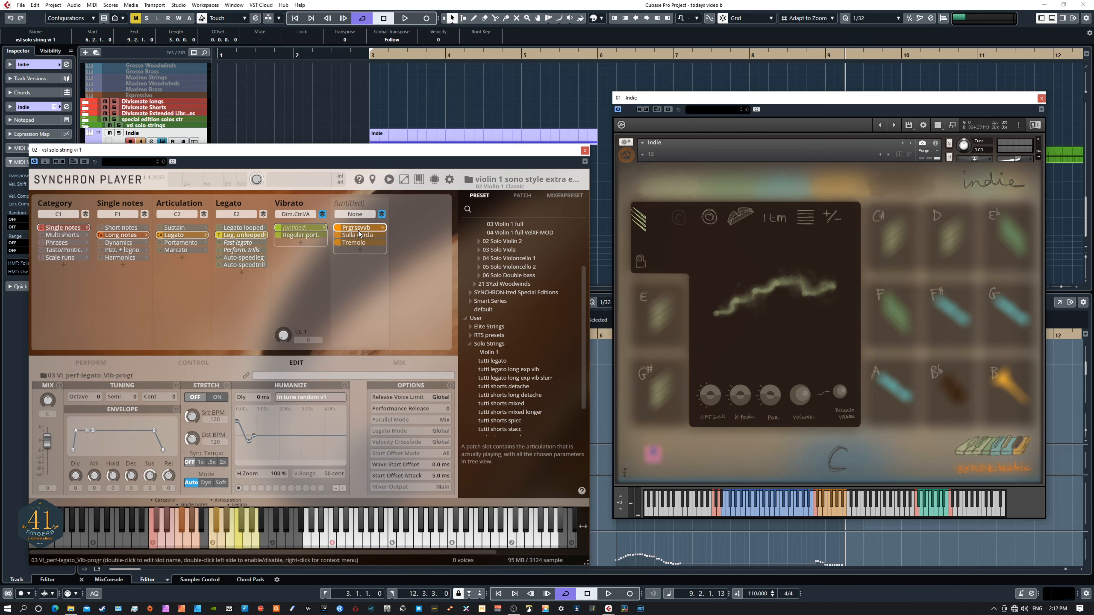
click(818, 515)
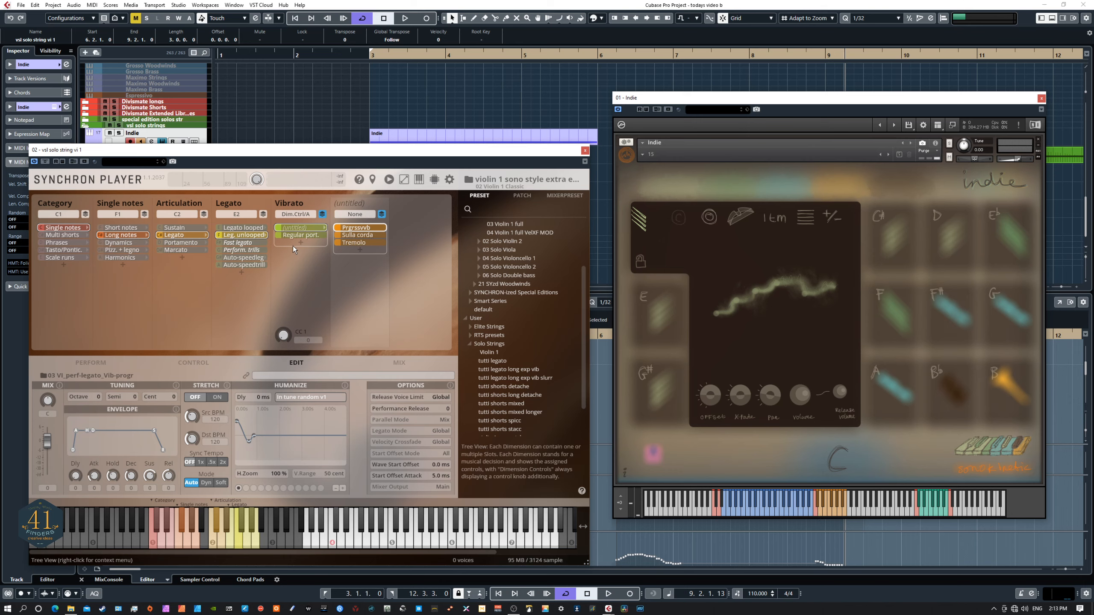
- Inspect the Portamento articulation's Regular port. slot and return to the Legato articulation
click(177, 242)
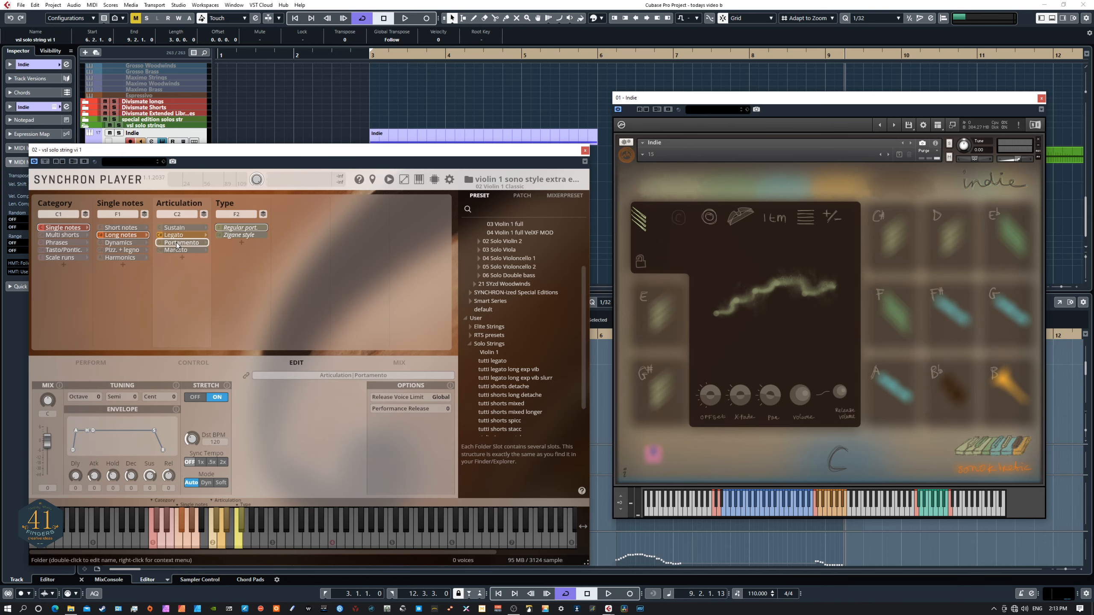
click(241, 228)
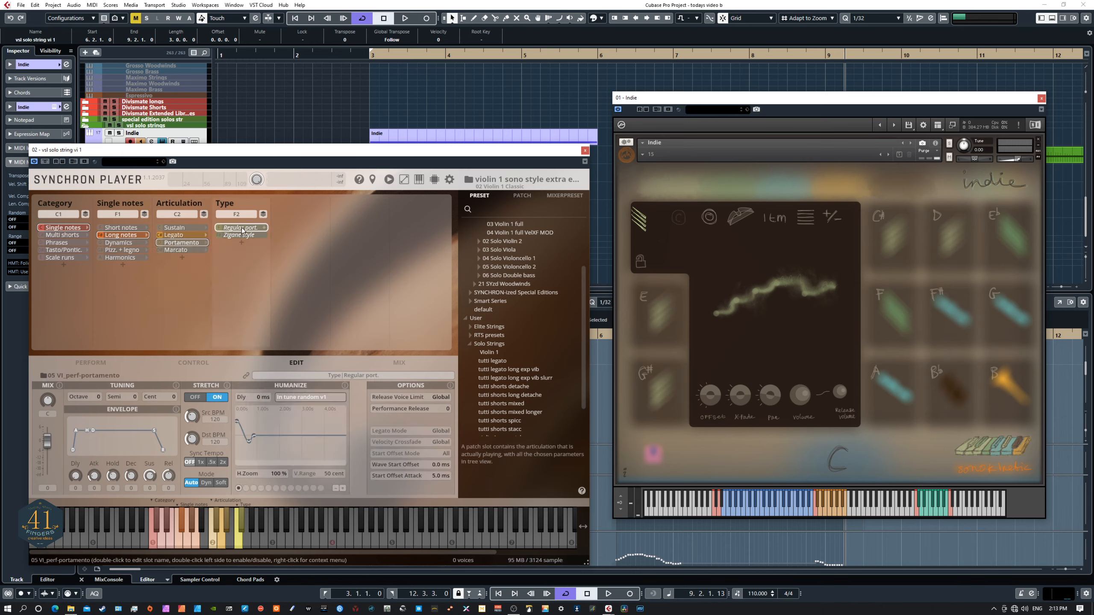
click(197, 234)
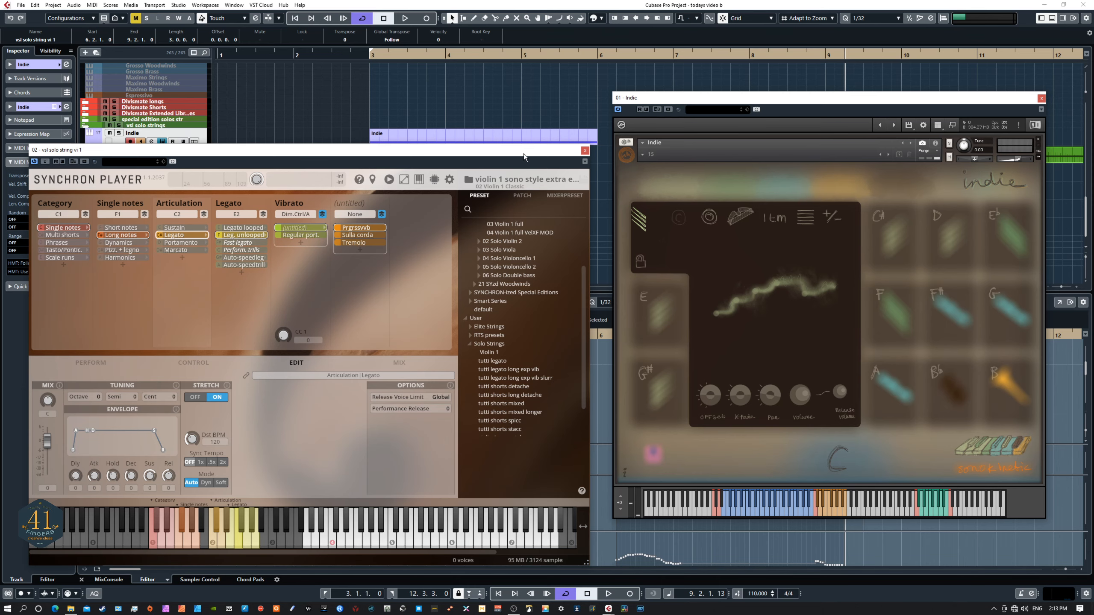
- Clear both plug-in windows off the project to view the solo violin part's notes and controller curves
drag(522, 153, 68, 135)
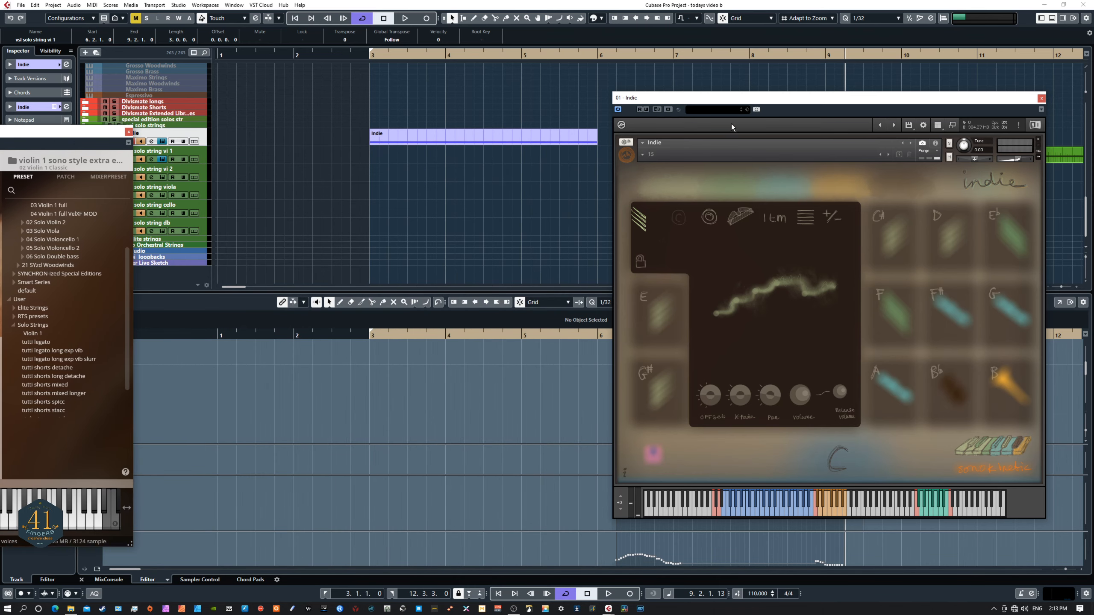
drag(703, 101, 1093, 202)
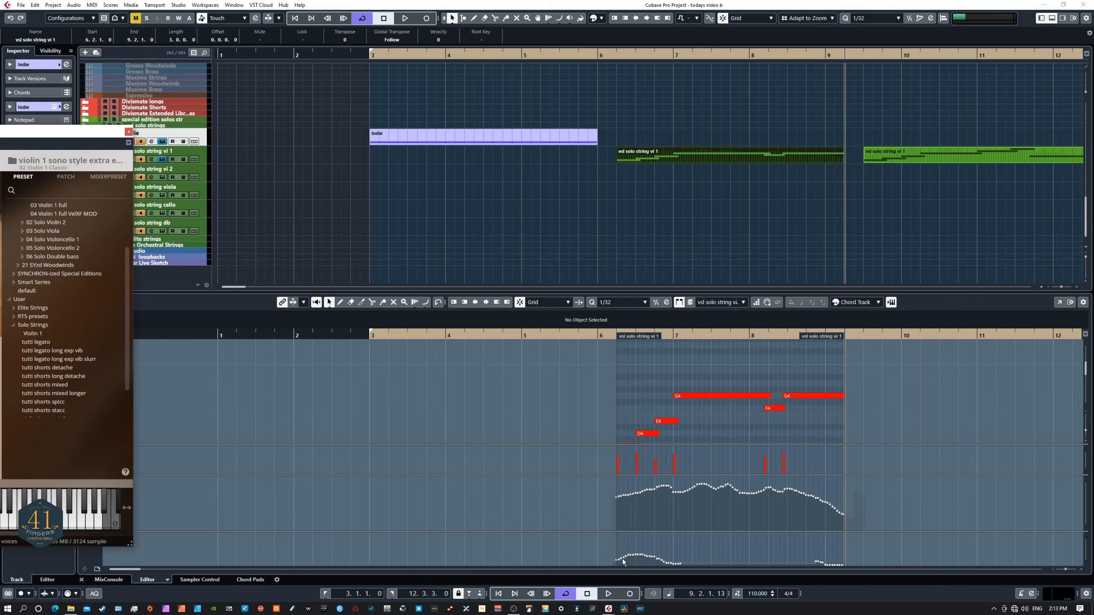
drag(113, 133, 0, 133)
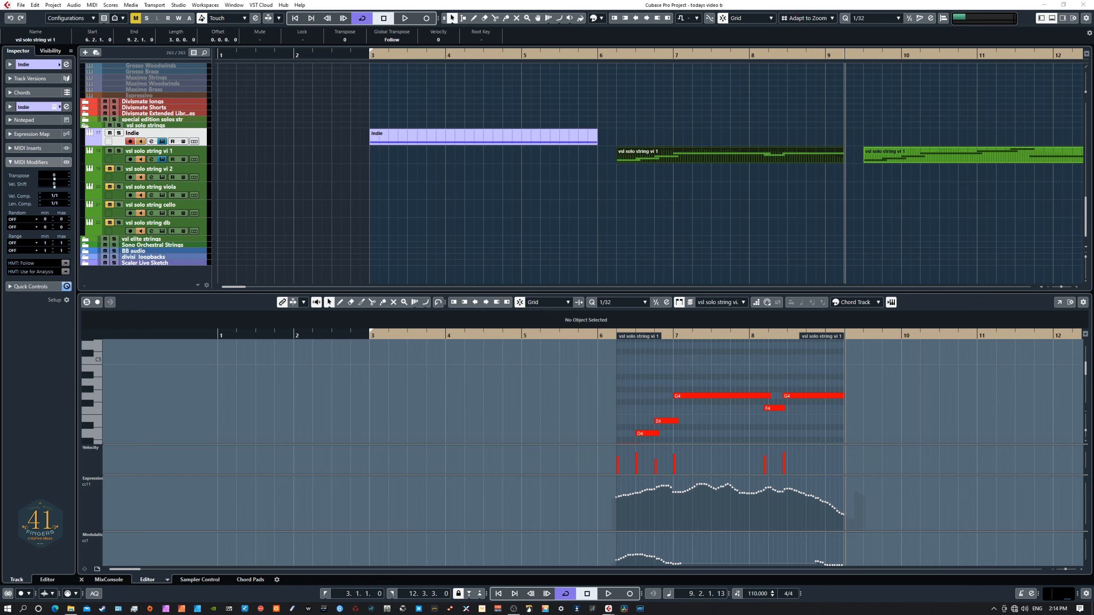
- Bring back Synchron Player and view the Parallel Mode choices of the progressive vibrato legato slot
drag(0, 258, 479, 106)
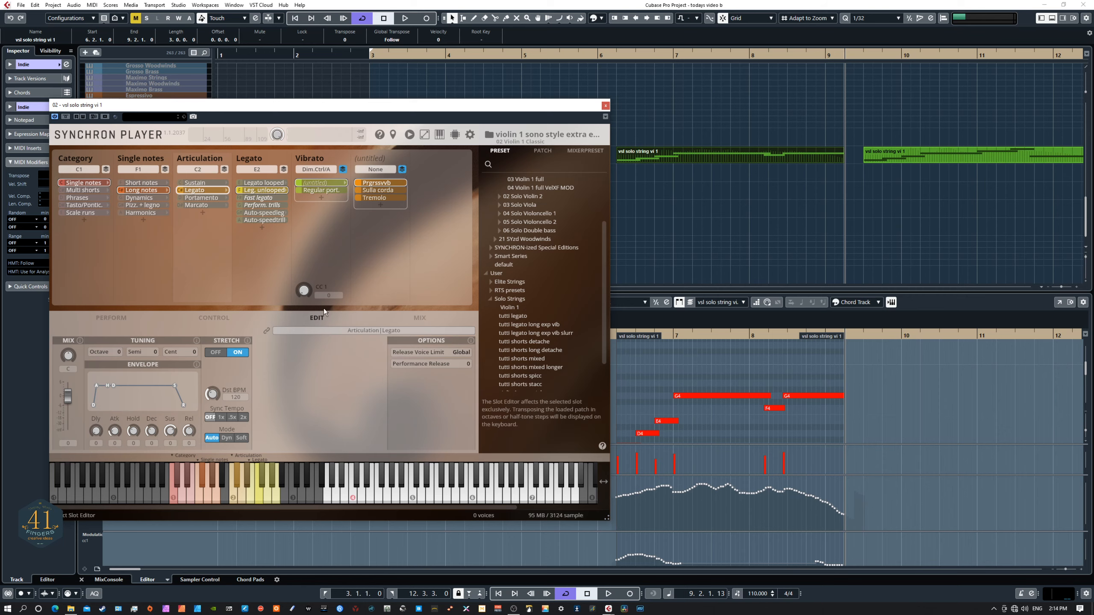
click(387, 182)
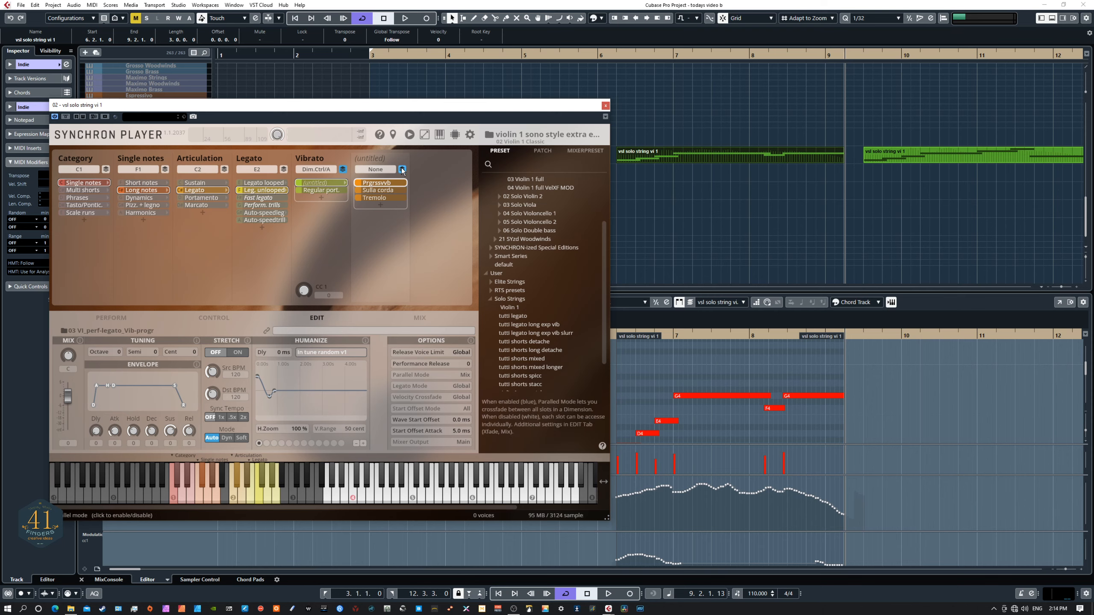
click(418, 376)
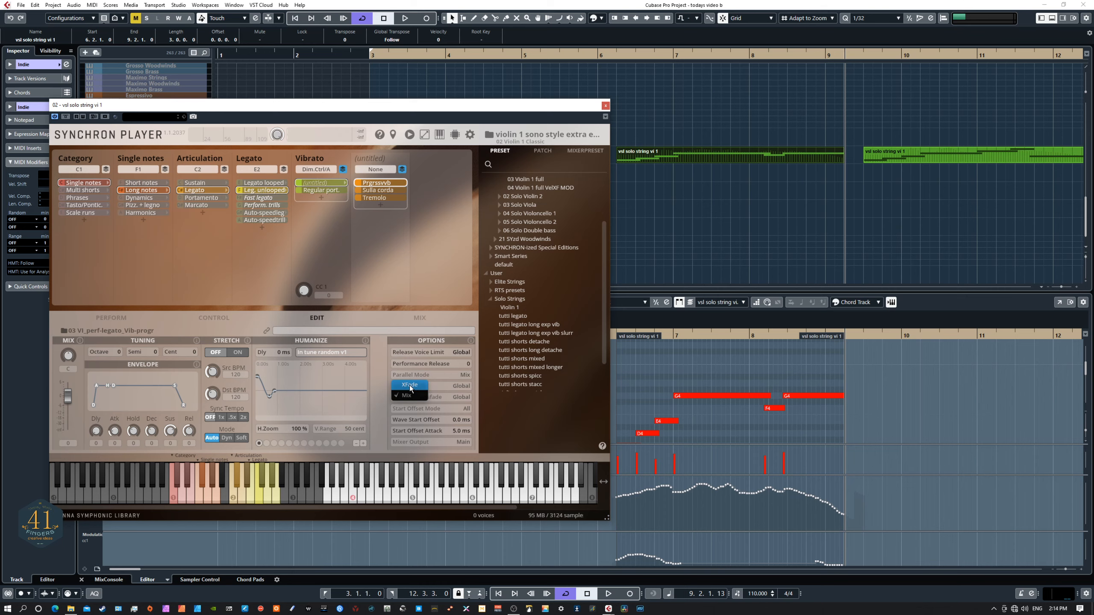
click(426, 185)
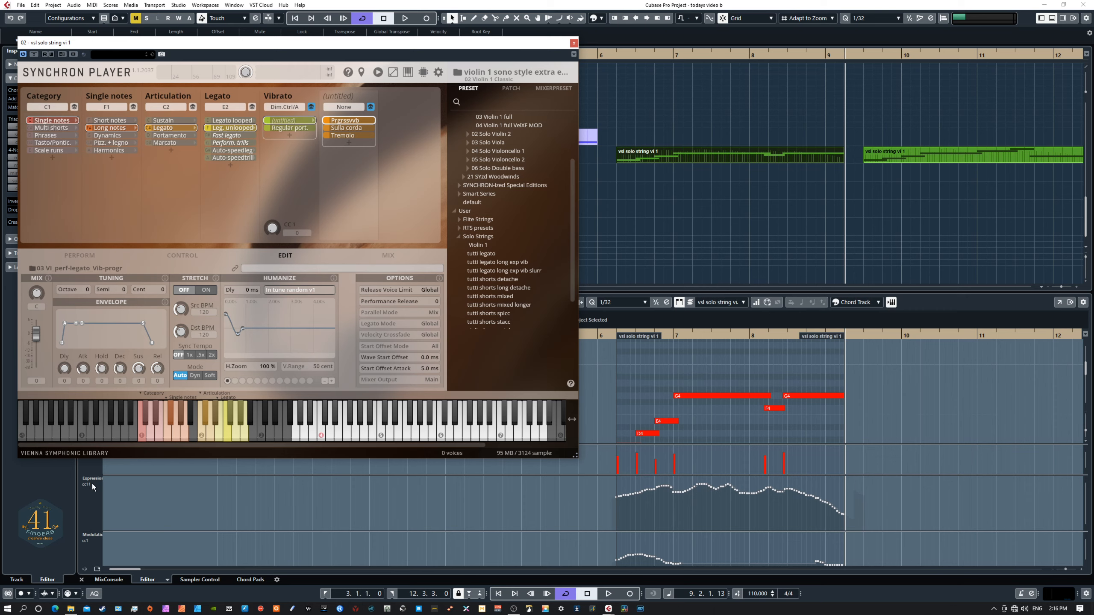
- Show the solo violin's performance controllers and briefly bring Indie alongside for comparison
click(79, 256)
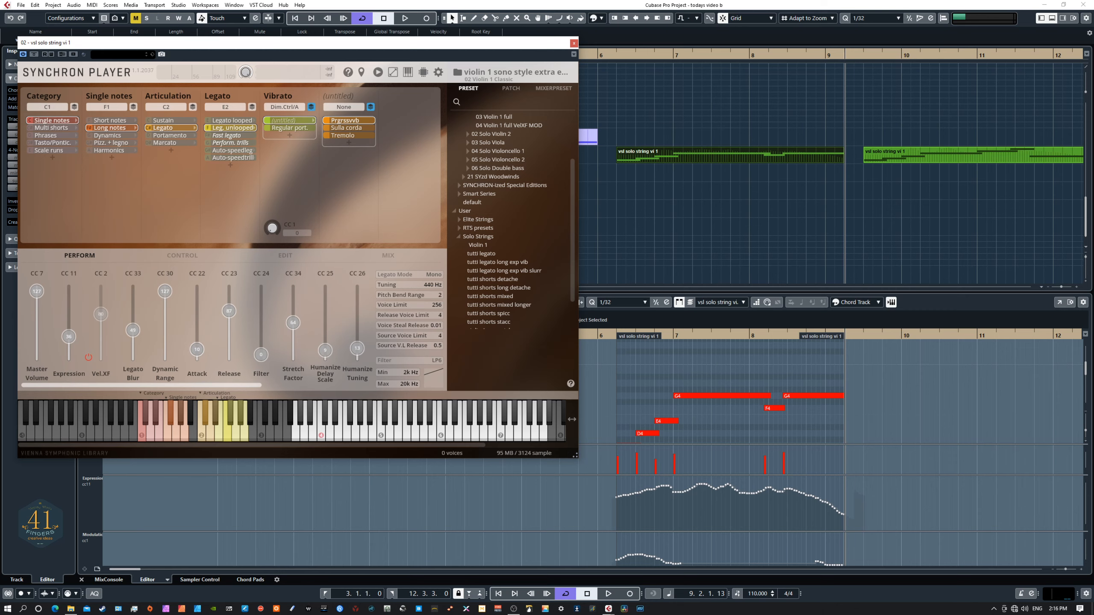
drag(1093, 216, 717, 97)
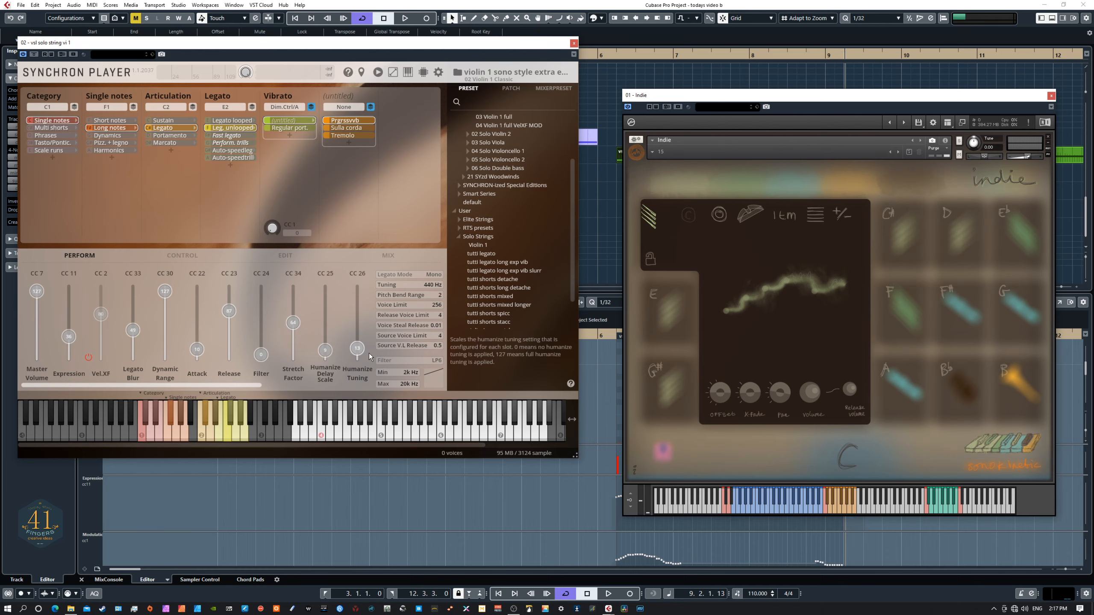
drag(673, 99, 1093, 228)
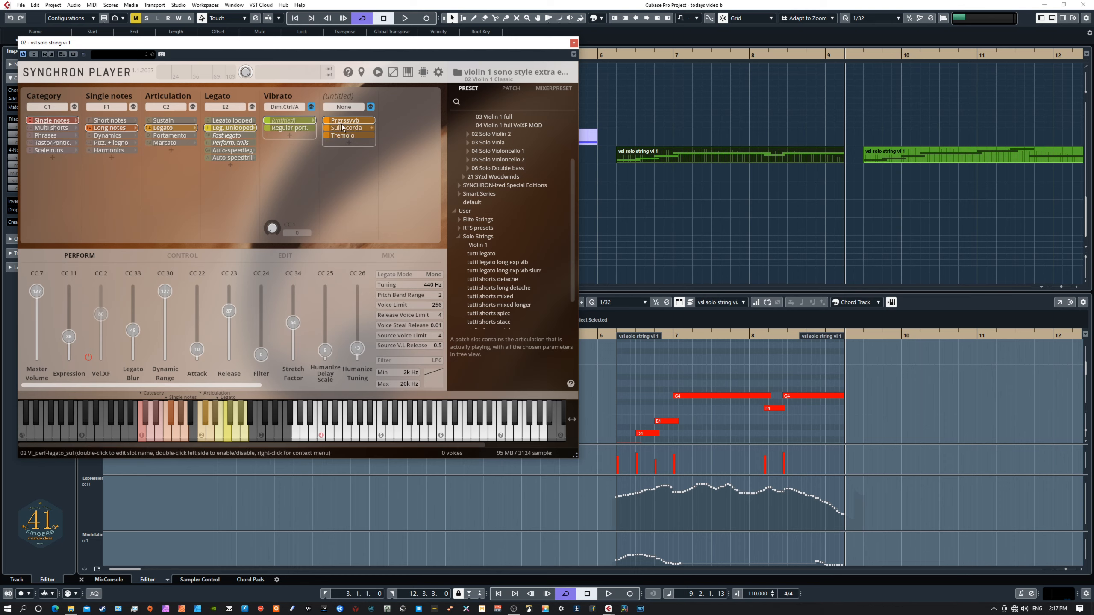
- Inspect the slot editor settings of the progressive vibrato, Sulla corda and Tremolo legato slots
click(284, 255)
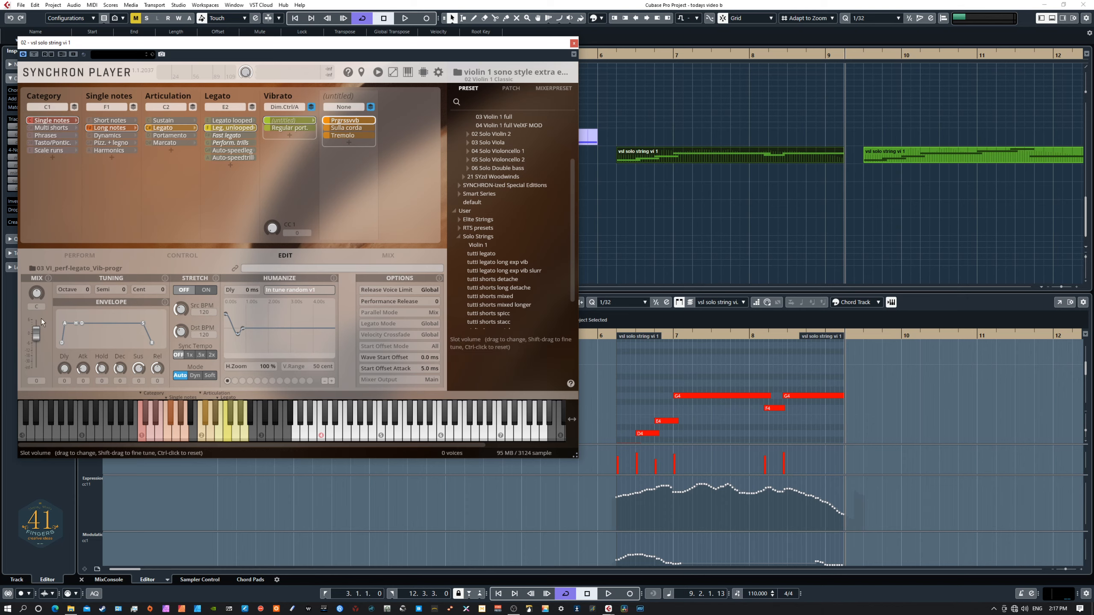
click(340, 128)
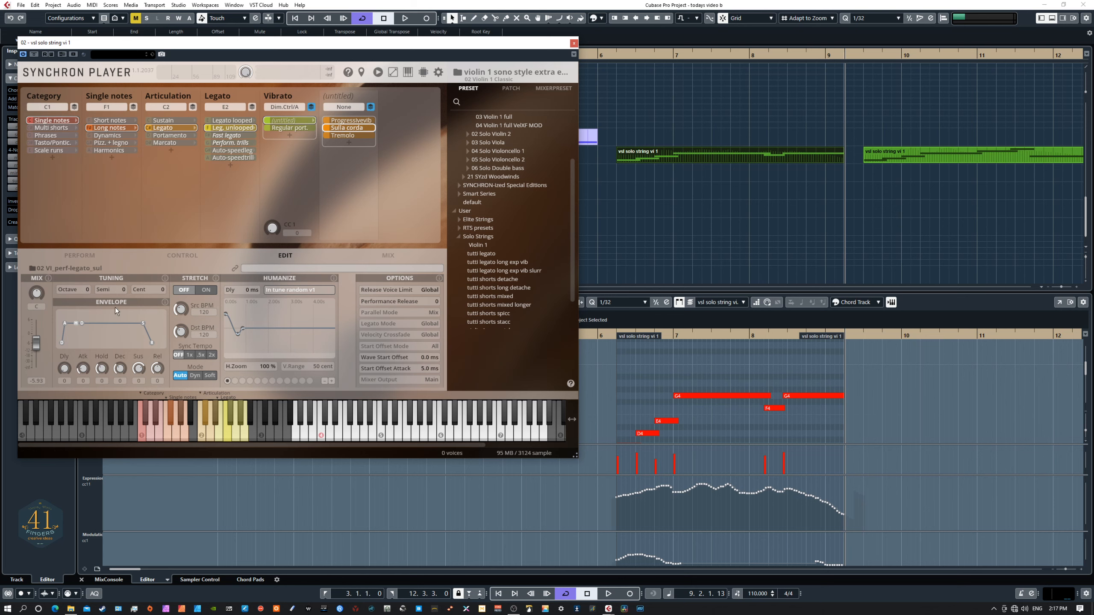
click(337, 137)
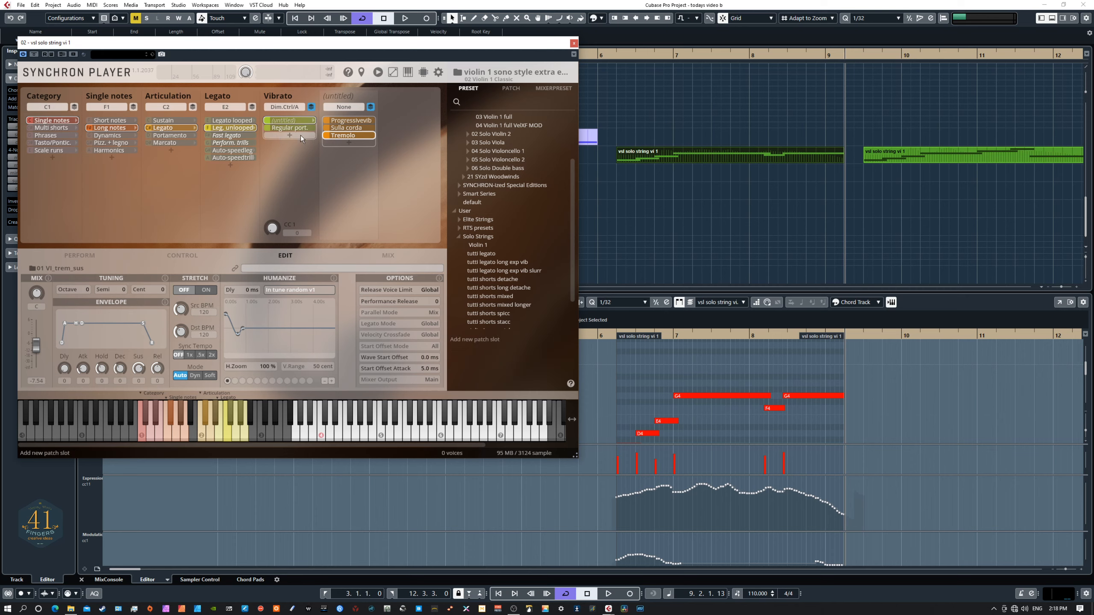
right_click(262, 143)
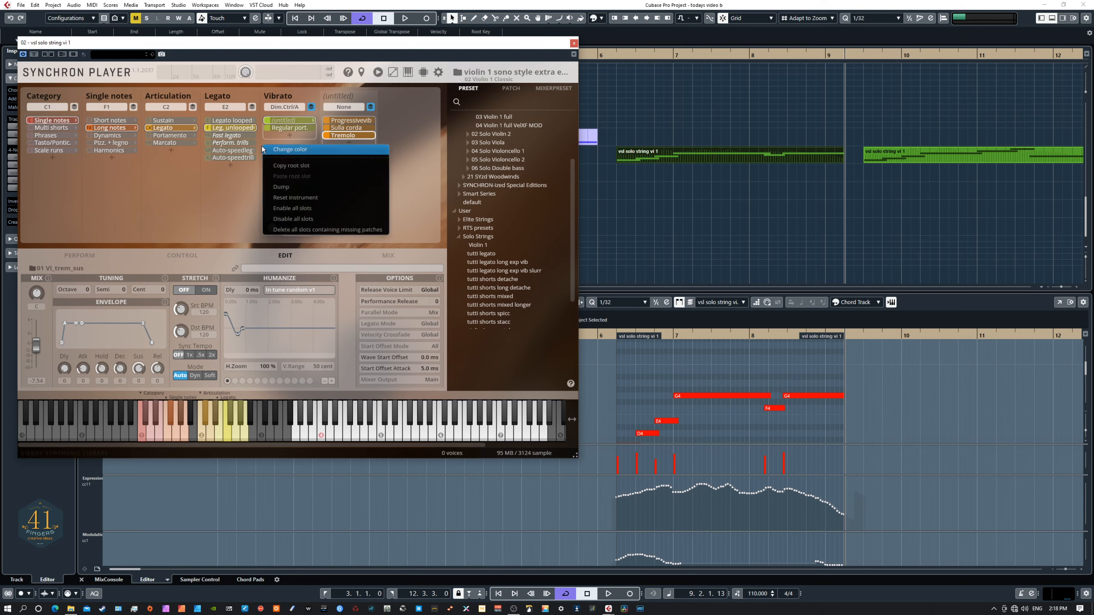
click(228, 192)
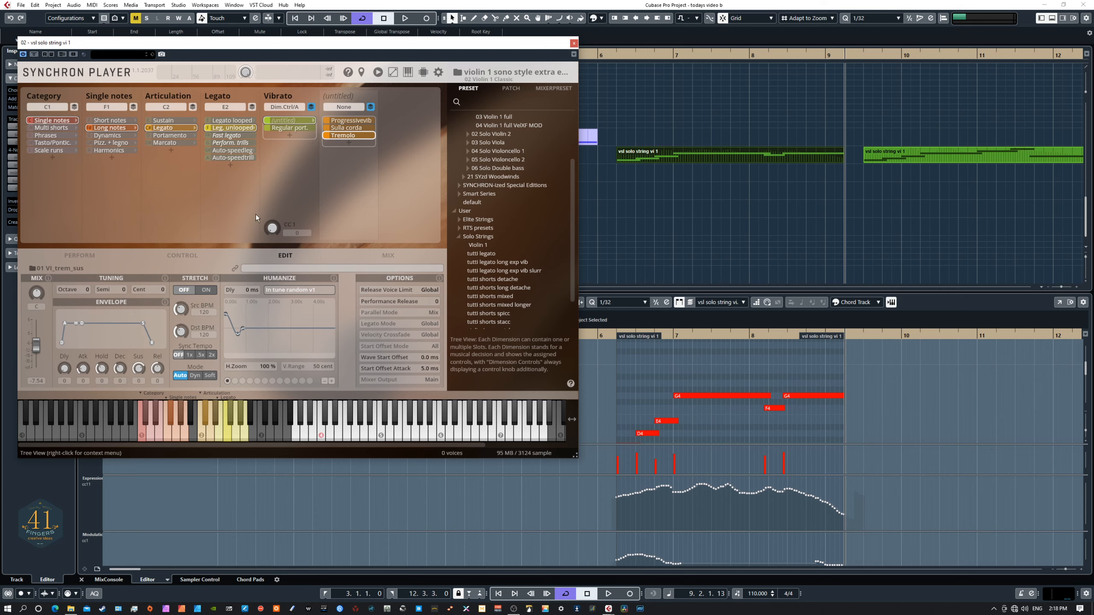
- Return to the solo violin's performance controllers and lower the Release (CC 23) slightly
click(75, 257)
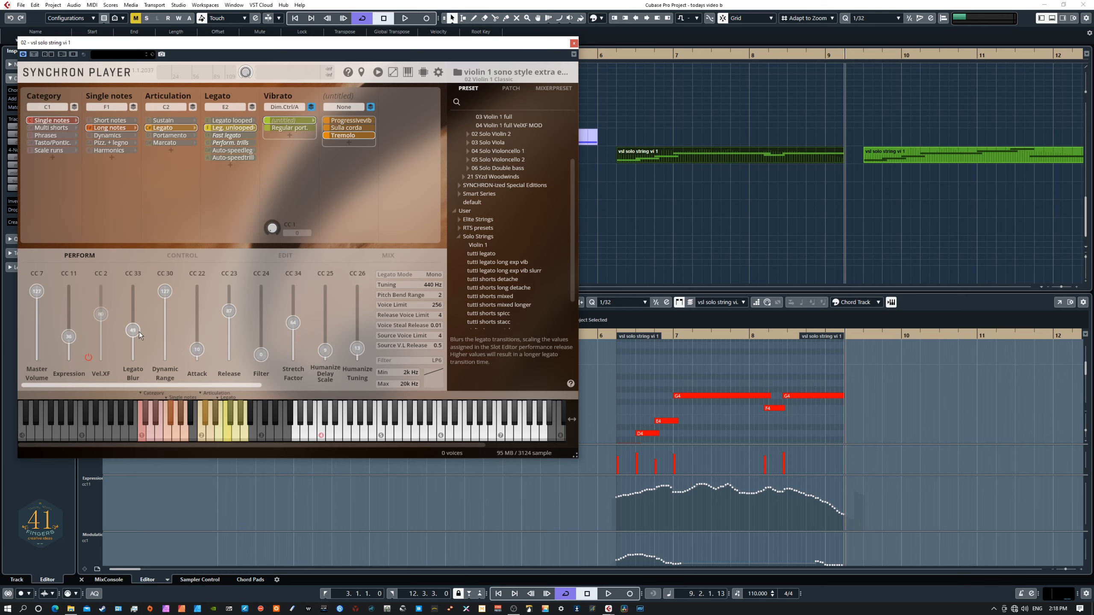
right_click(198, 353)
click(212, 329)
drag(229, 310, 228, 313)
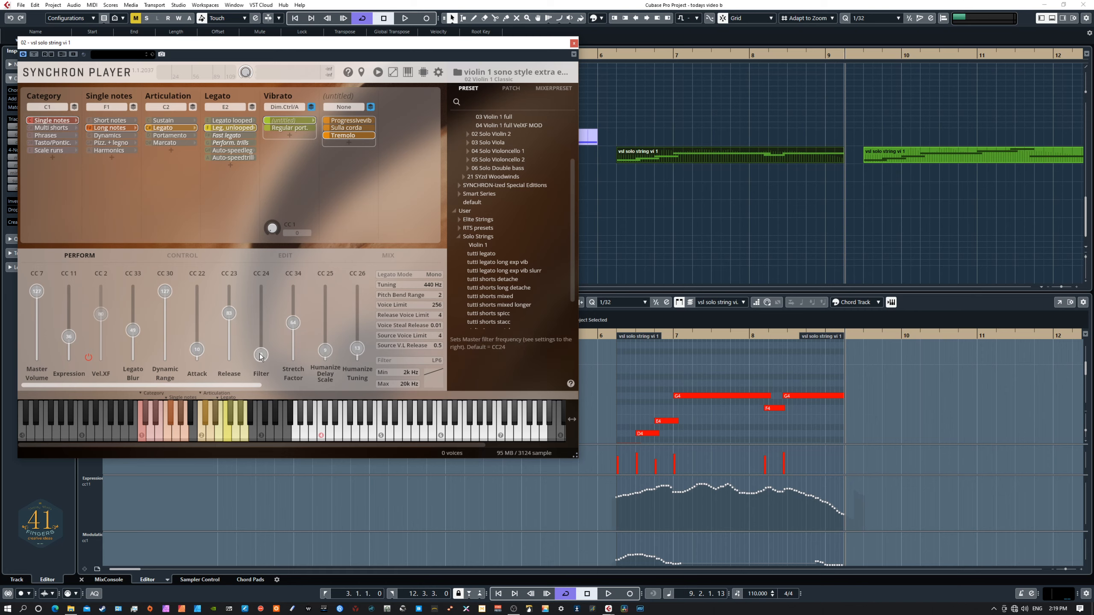
- Sweep the Filter (CC 24) up and down a few times and return it to its minimum
mouse_move(259, 356)
mouse_down()
mouse_move(260, 292)
mouse_move(263, 357)
mouse_up()
drag(260, 296, 261, 309)
drag(261, 356, 261, 303)
drag(263, 360, 260, 293)
mouse_move(266, 357)
mouse_down()
mouse_move(260, 292)
mouse_move(262, 361)
mouse_up()
mouse_move(262, 357)
mouse_down()
mouse_move(264, 293)
mouse_move(265, 364)
mouse_up()
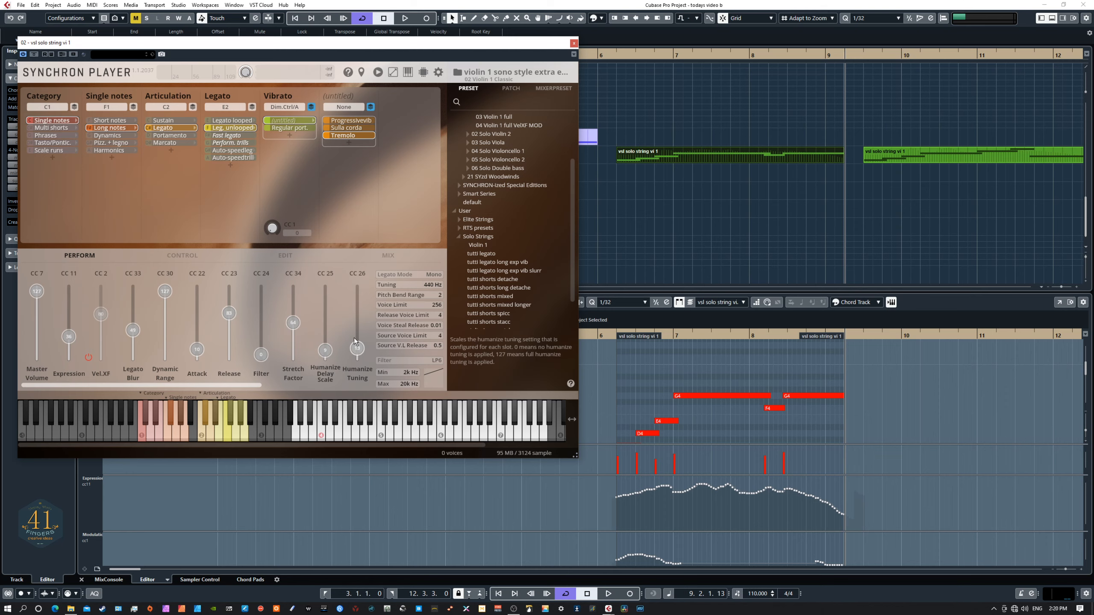
- Raise the Humanize Tuning (CC 26) slightly and bring Indie alongside Synchron Player
drag(251, 387, 291, 394)
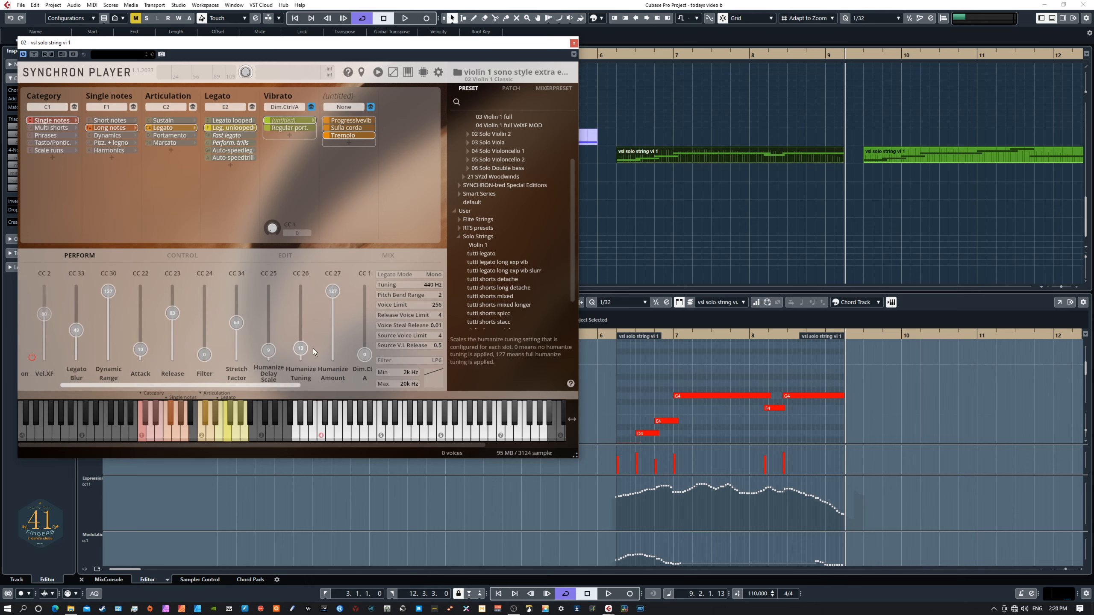
drag(302, 349, 305, 350)
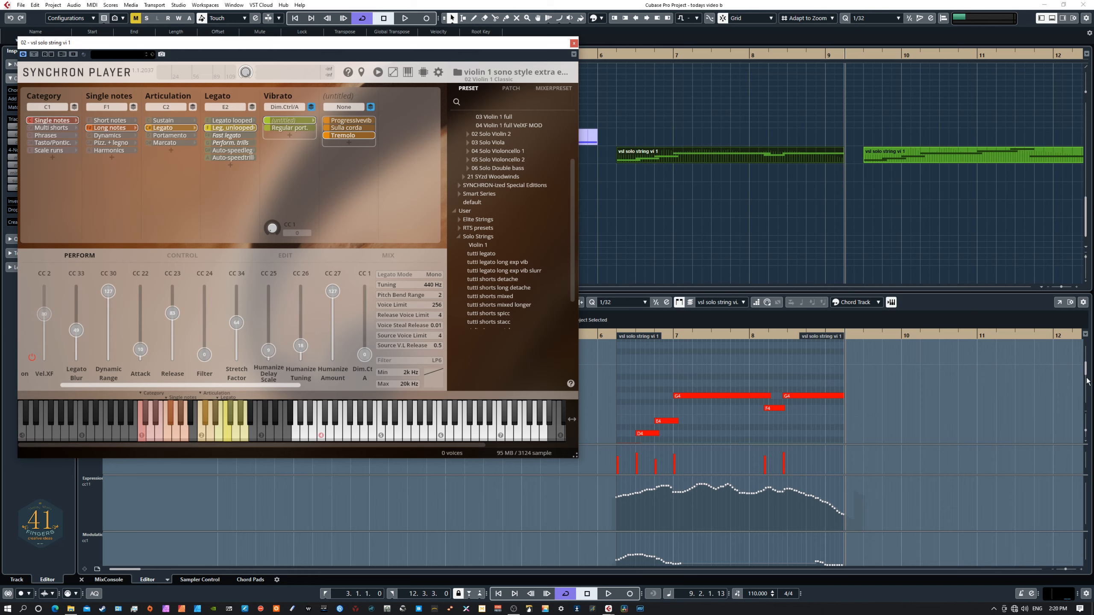
drag(1092, 267, 677, 93)
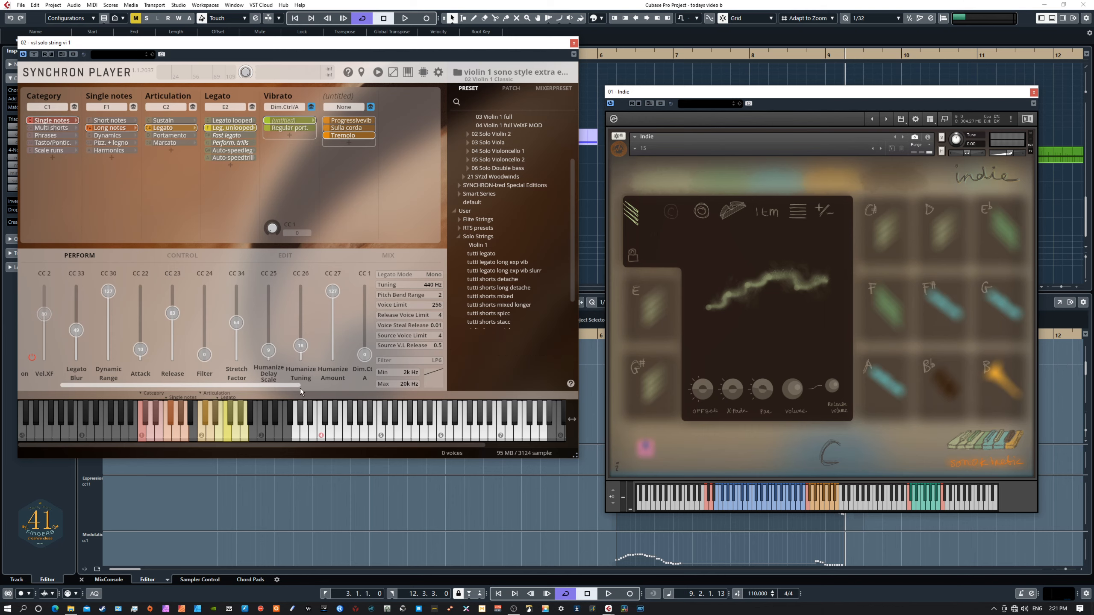
drag(291, 387, 229, 386)
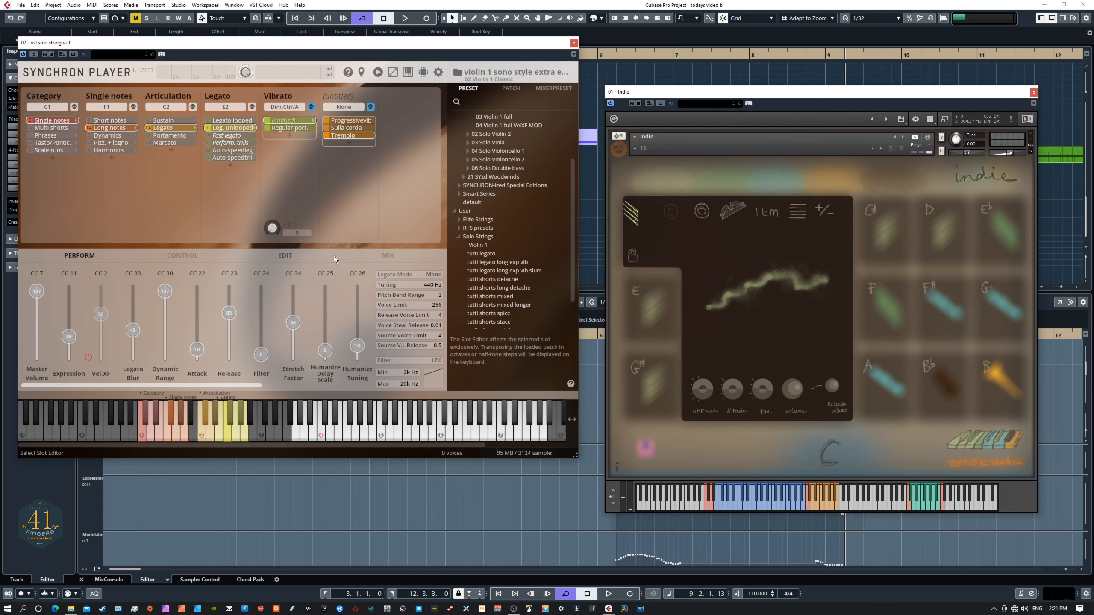
- Inspect the mixer's basic channel view and the Main channel's impulse response settings, and look over the user presets
click(388, 256)
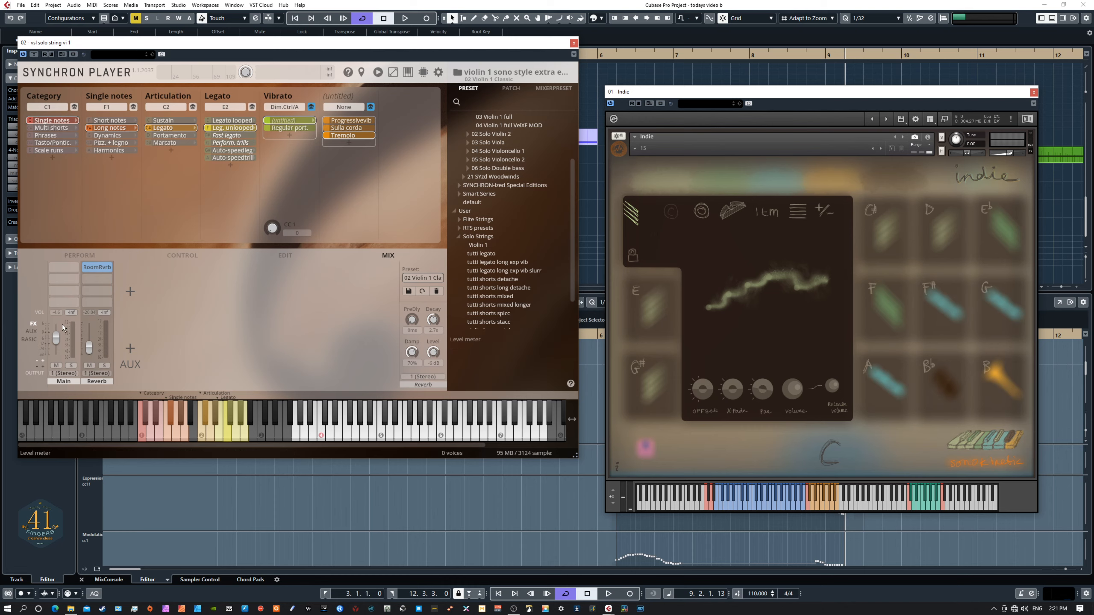
click(32, 337)
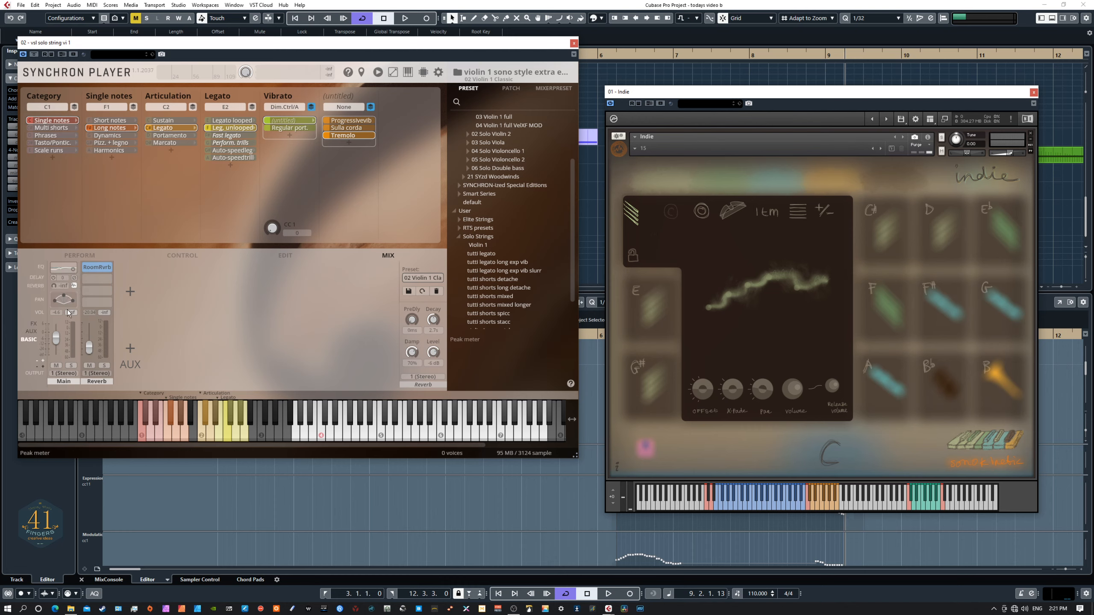
click(73, 288)
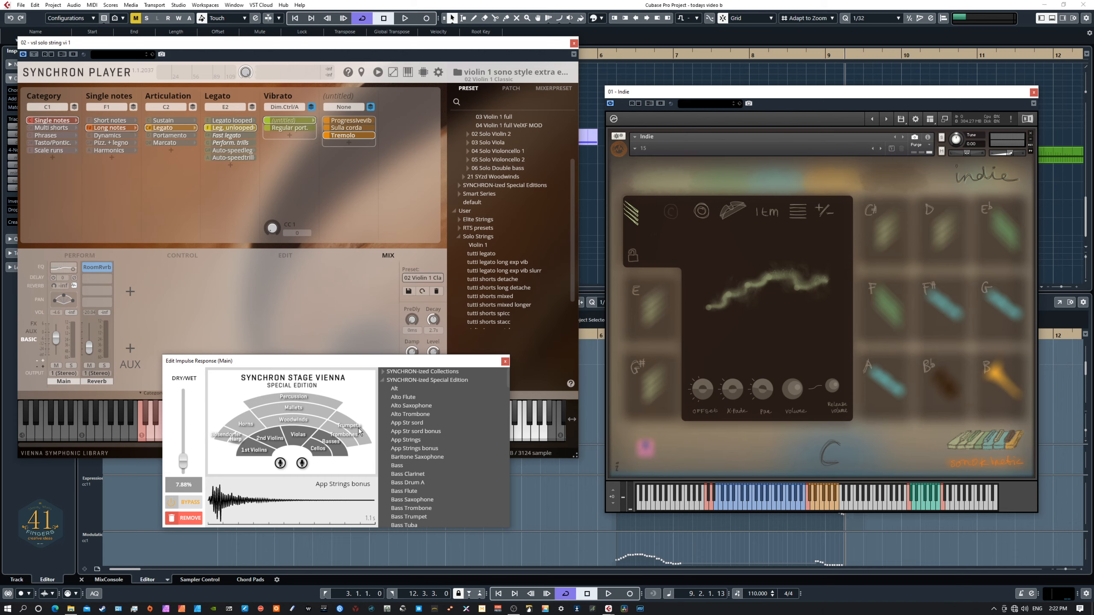
click(504, 361)
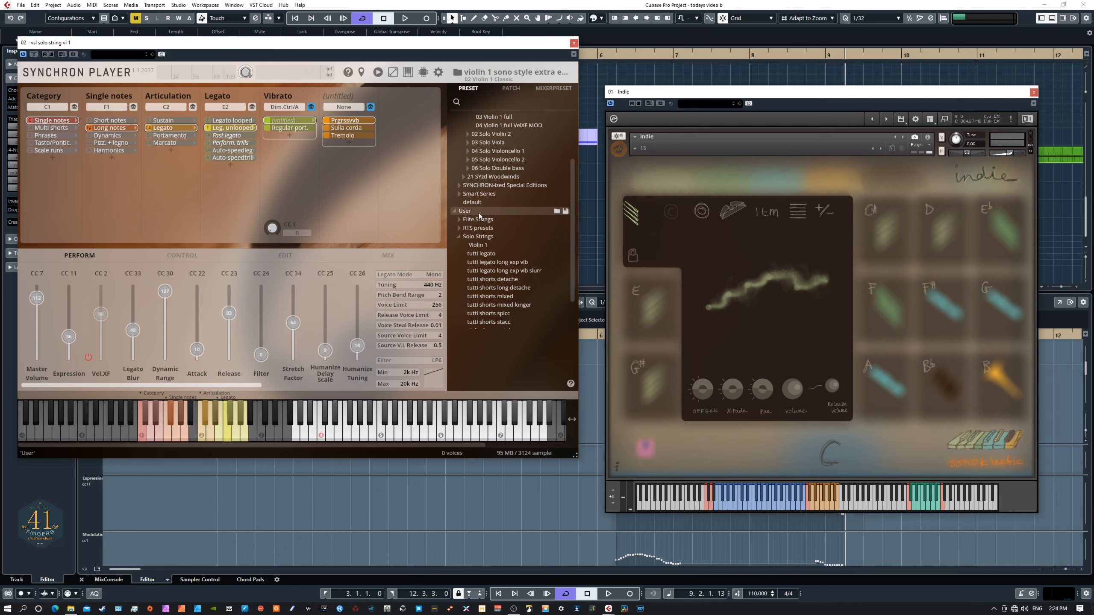
scroll(495, 267, down, 2)
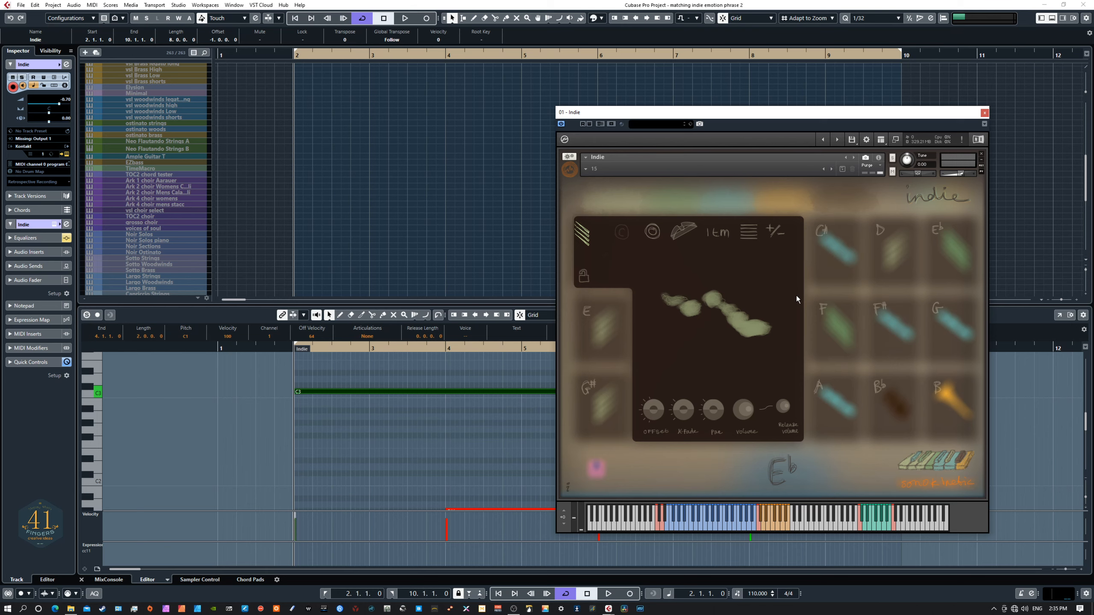
- Switch Indie to its C# phrase and back to the C phrase
click(762, 523)
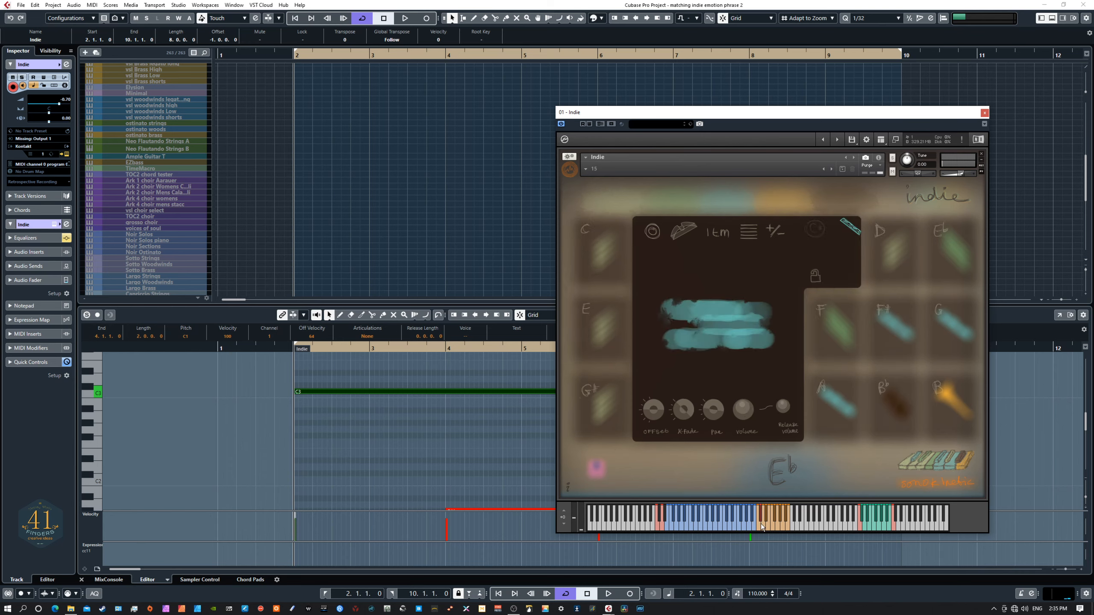
click(760, 523)
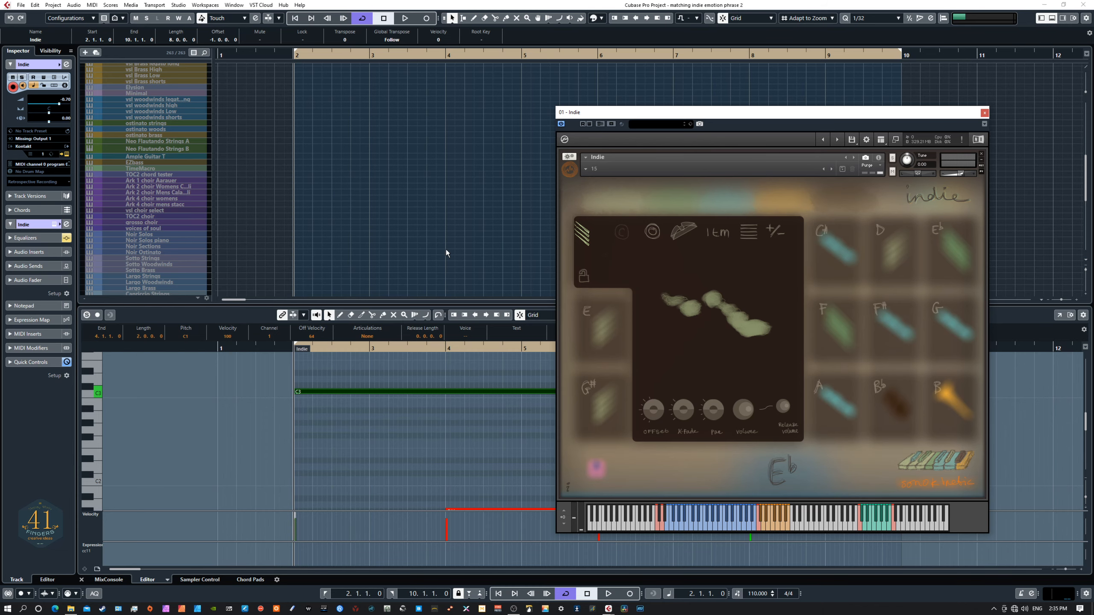
- Look over the Indie part and the solo string parts that follow it in the arrangement
scroll(444, 254, down, 6)
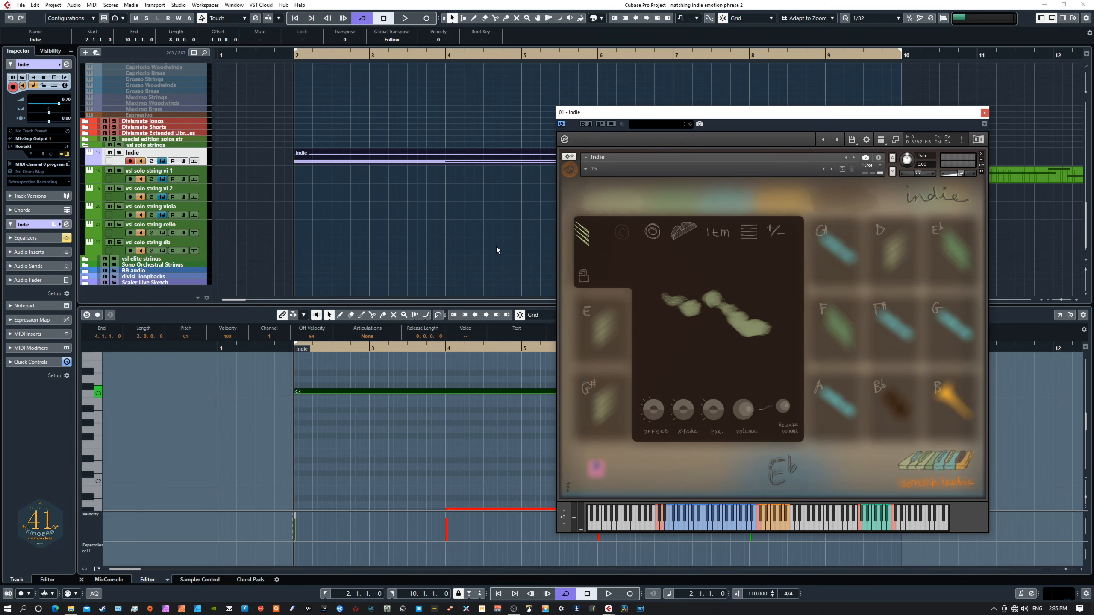
scroll(497, 248, right, 5)
scroll(280, 243, down, 1)
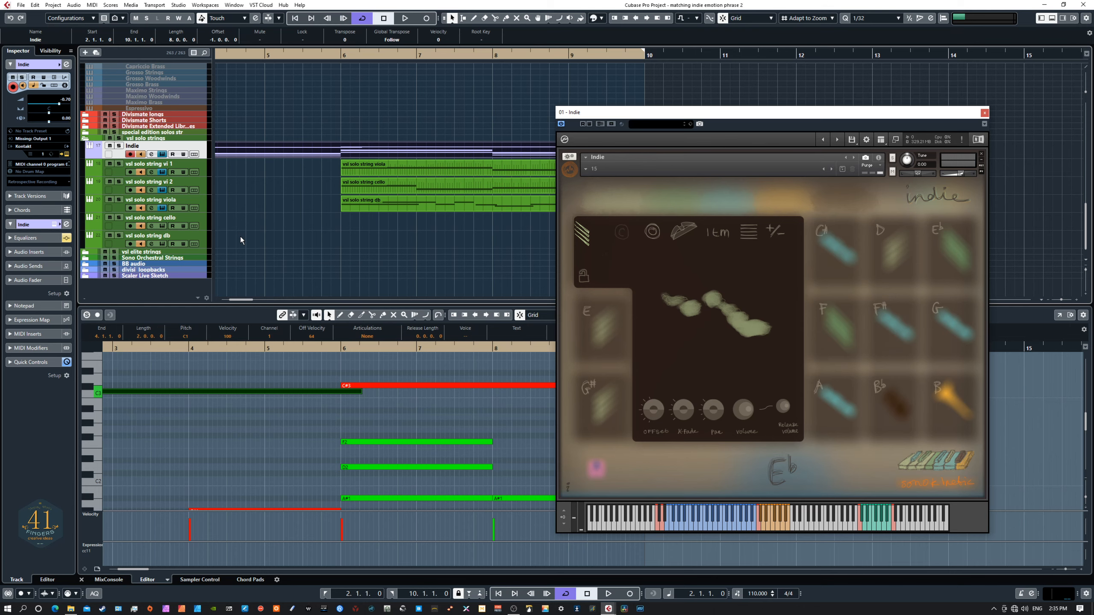
scroll(275, 258, left, 5)
scroll(388, 267, up, 2)
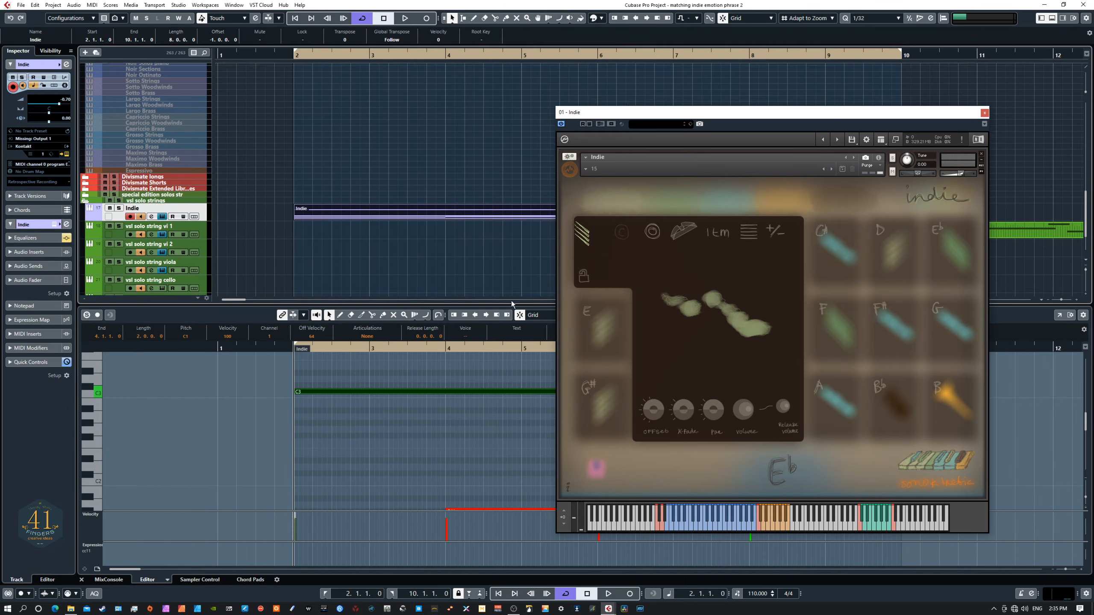
scroll(474, 265, left, 2)
scroll(440, 264, up, 3)
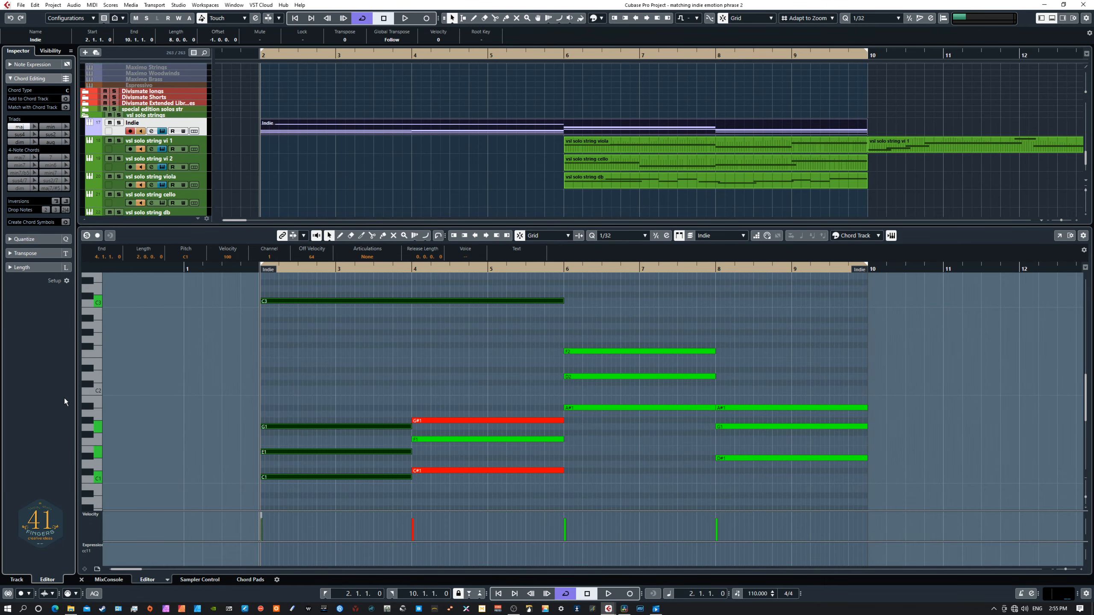
- Play the phrase while extending the loop range's end to 10.2.1.0, and bring up the solo violin 1 part
key(space)
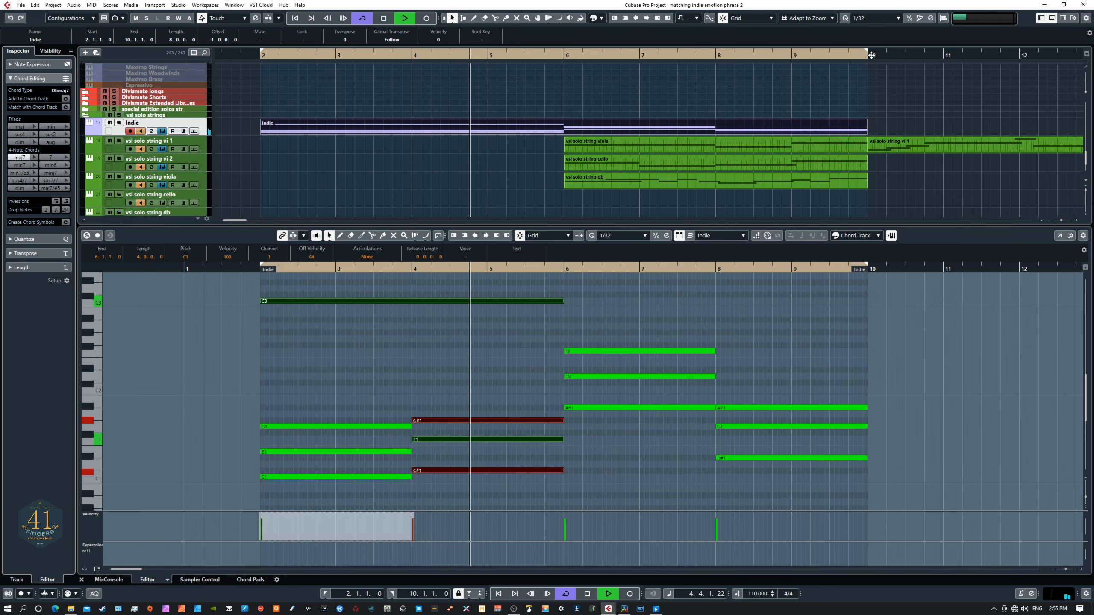
drag(867, 52, 887, 59)
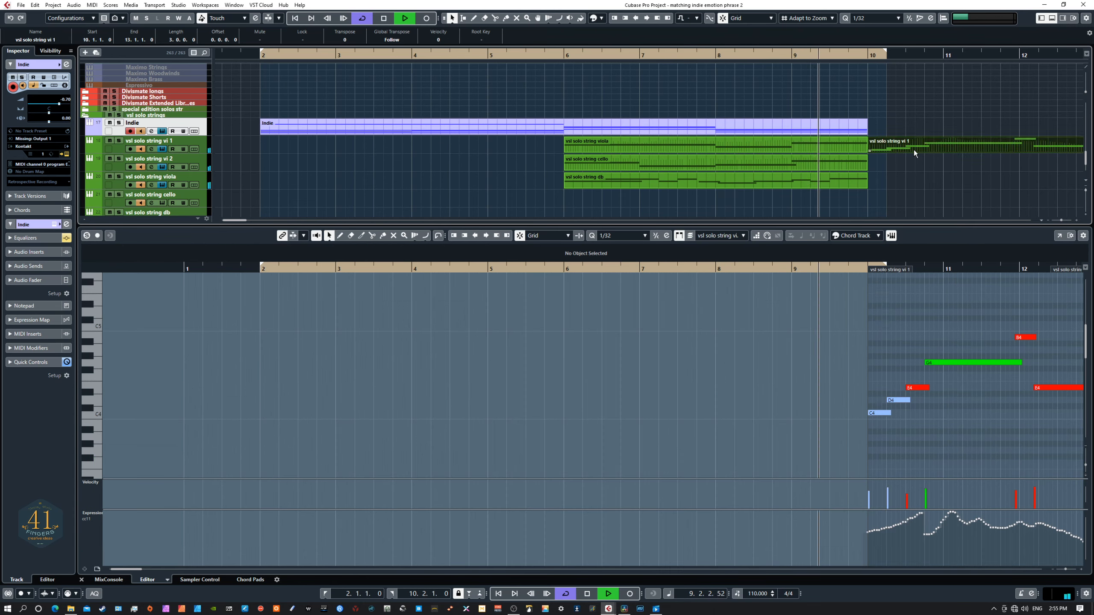
drag(914, 149, 943, 149)
key(space)
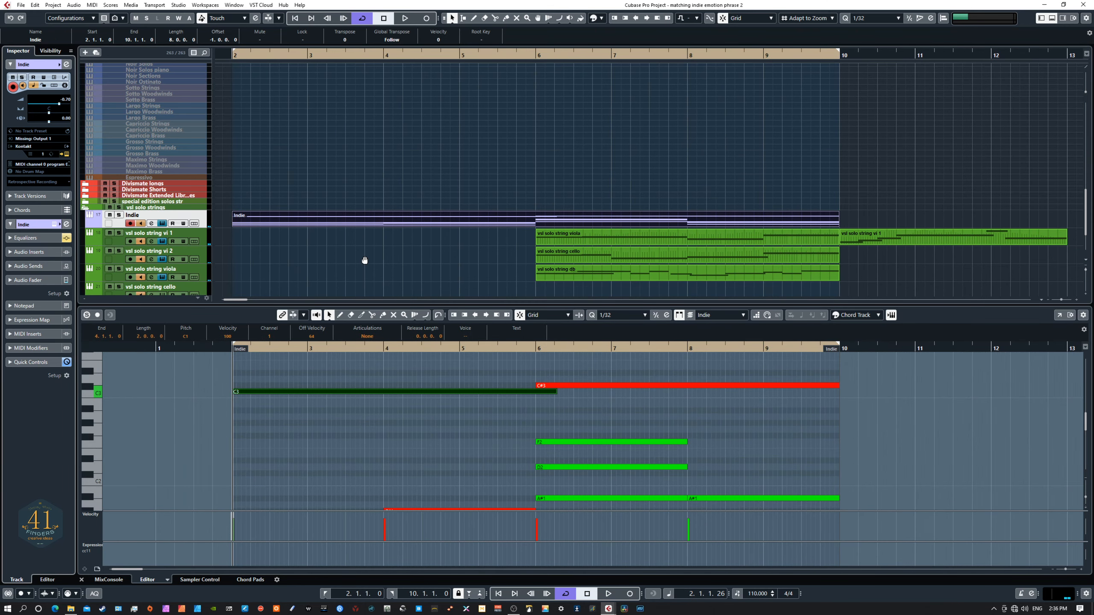
- Examine the Indie part's chord notes from bar 2 to bar 10 beside the solo string tracks
drag(364, 260, 370, 190)
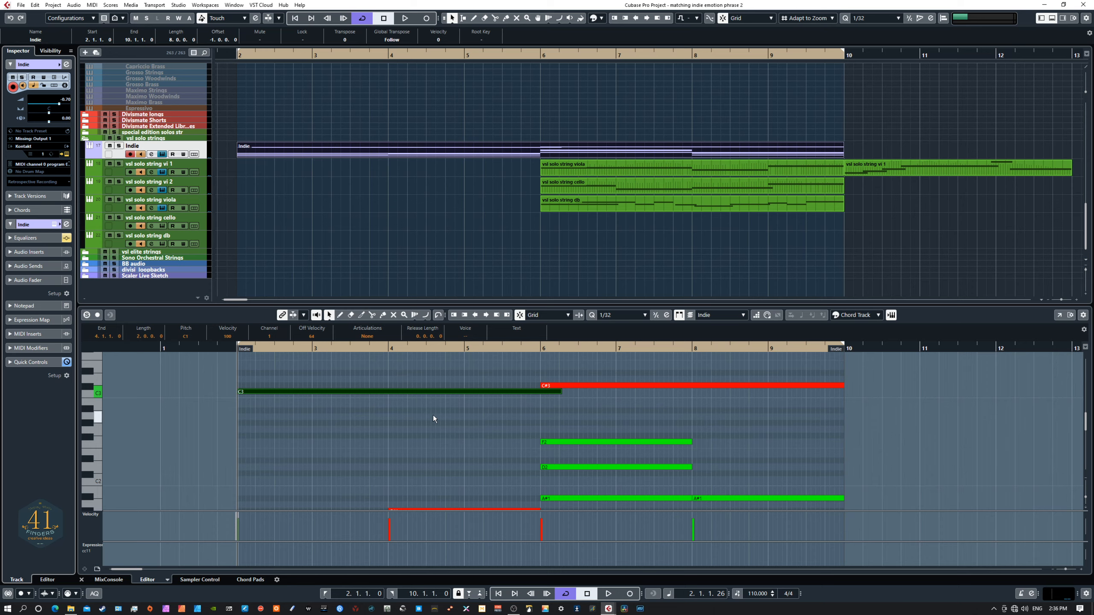
scroll(433, 416, down, 5)
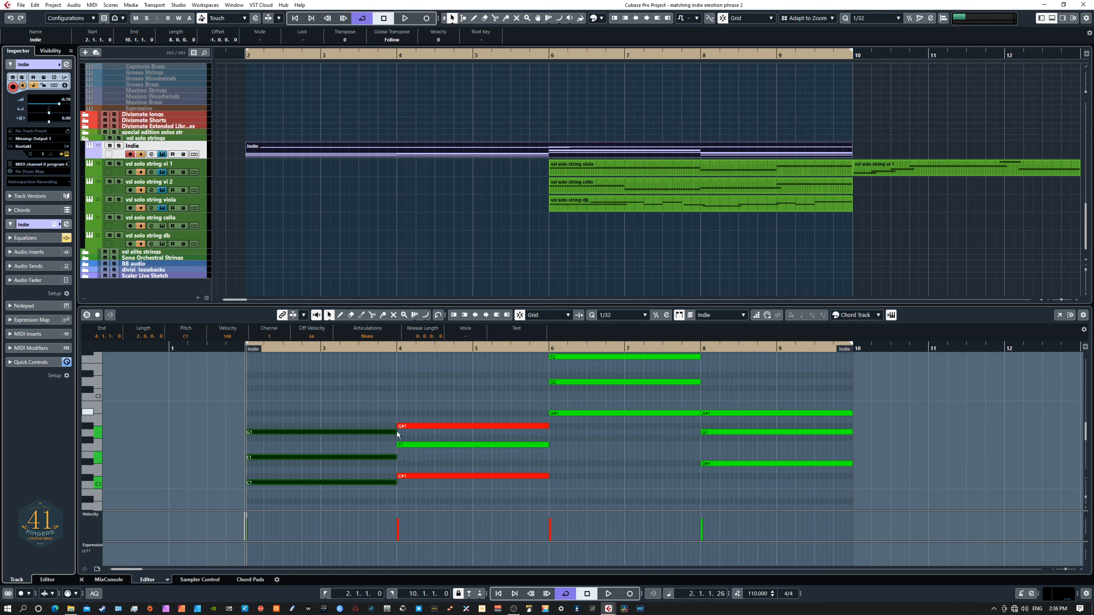
mouse_move(632, 474)
mouse_down()
mouse_move(519, 499)
mouse_move(628, 484)
mouse_up()
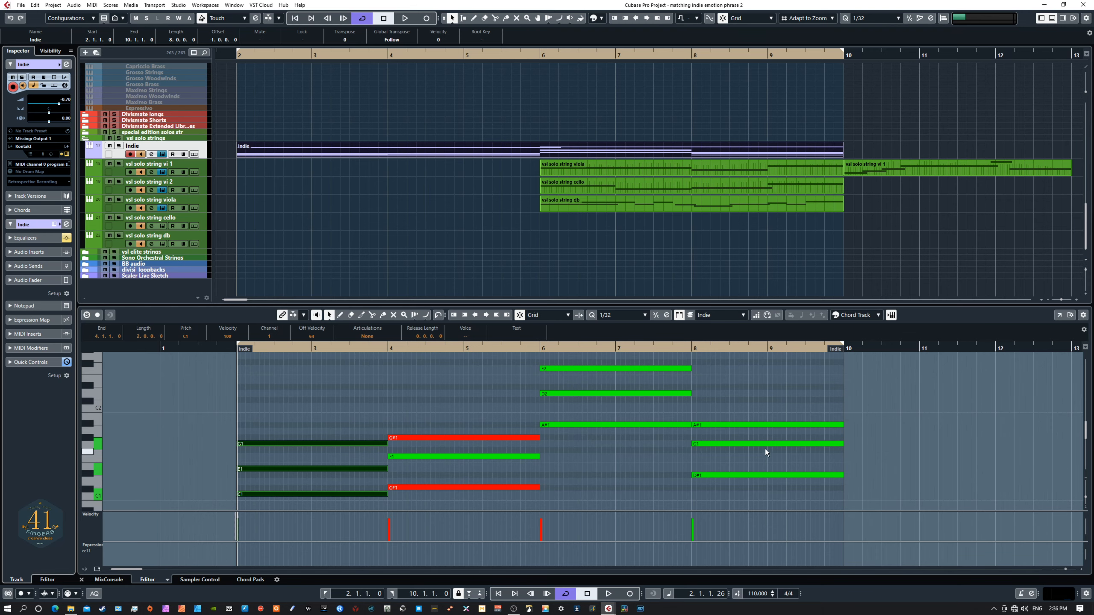
- Examine the notes and expression curves of the solo cello part, and the notes of the solo double bass part
click(635, 191)
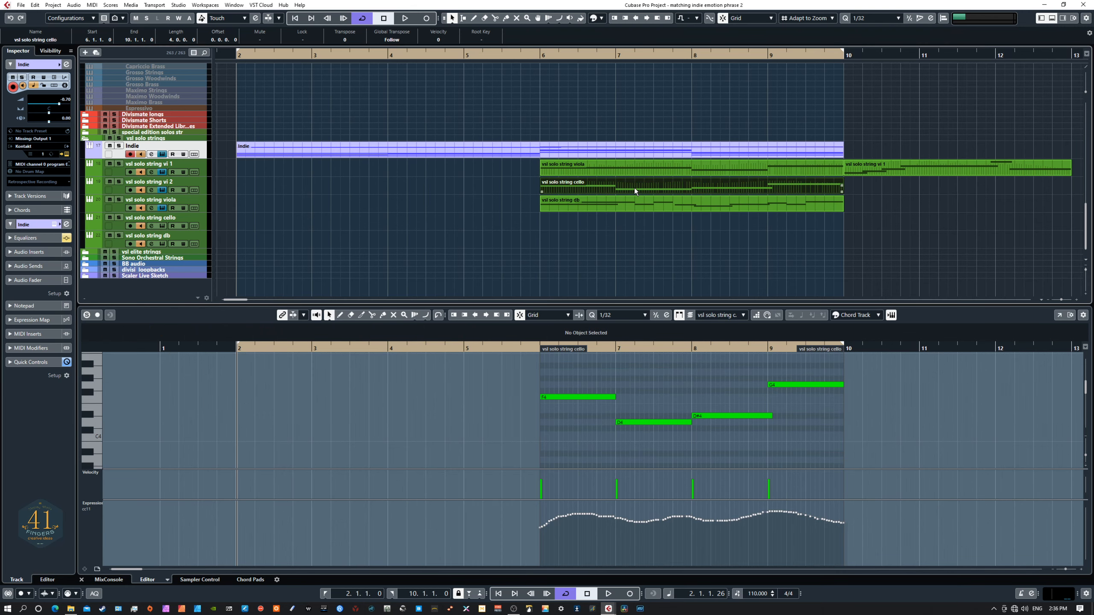
scroll(756, 447, down, 3)
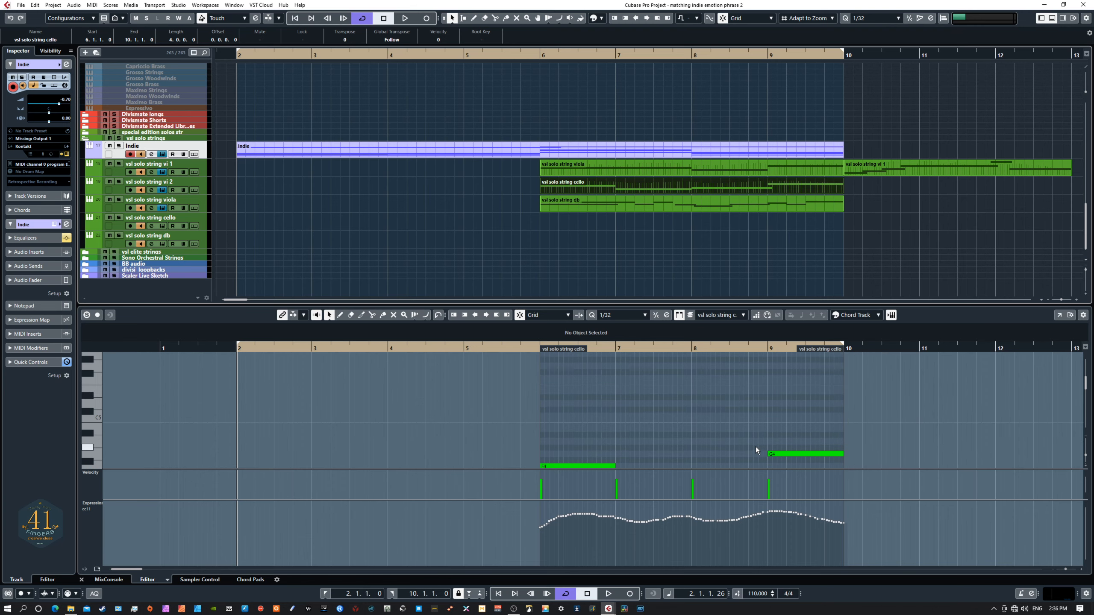
scroll(755, 447, up, 3)
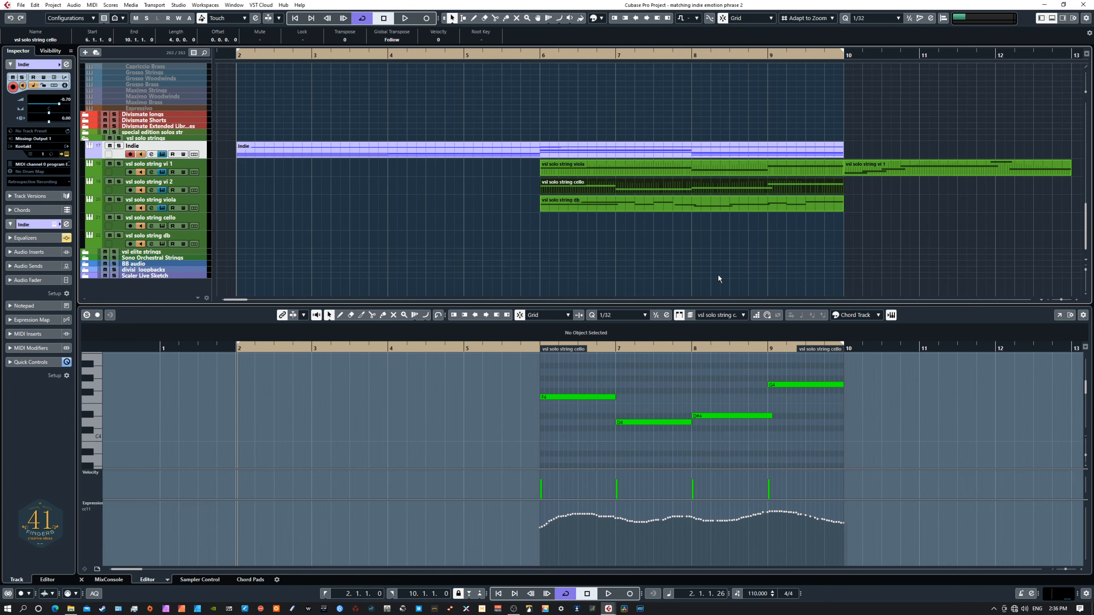
click(663, 204)
scroll(730, 420, down, 8)
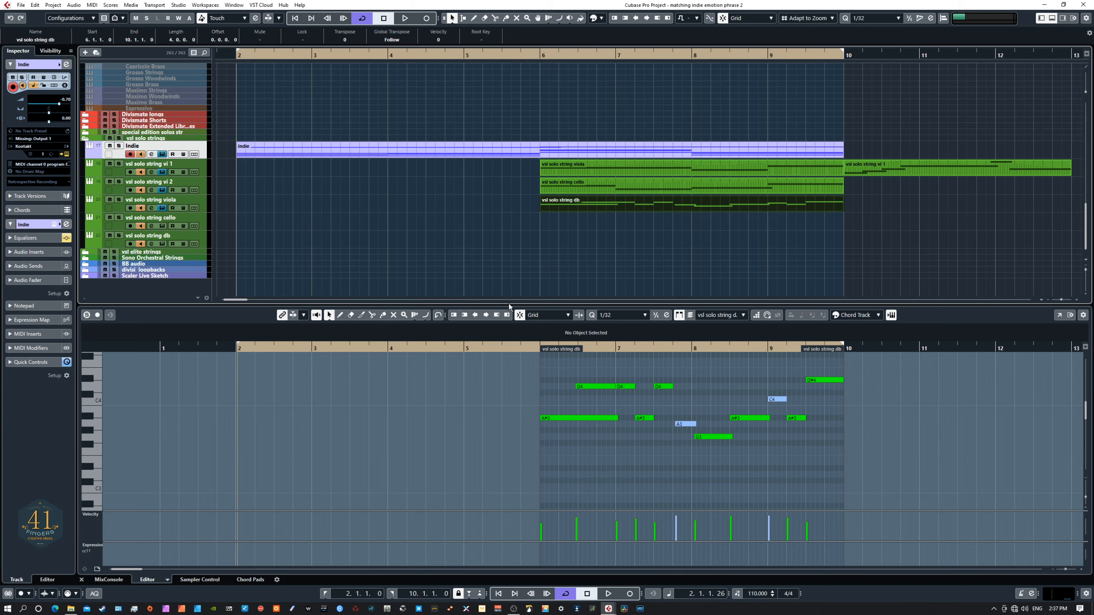
- Resize the split between arrangement and note editor and play the Indie phrase from bar 2
drag(493, 304, 493, 419)
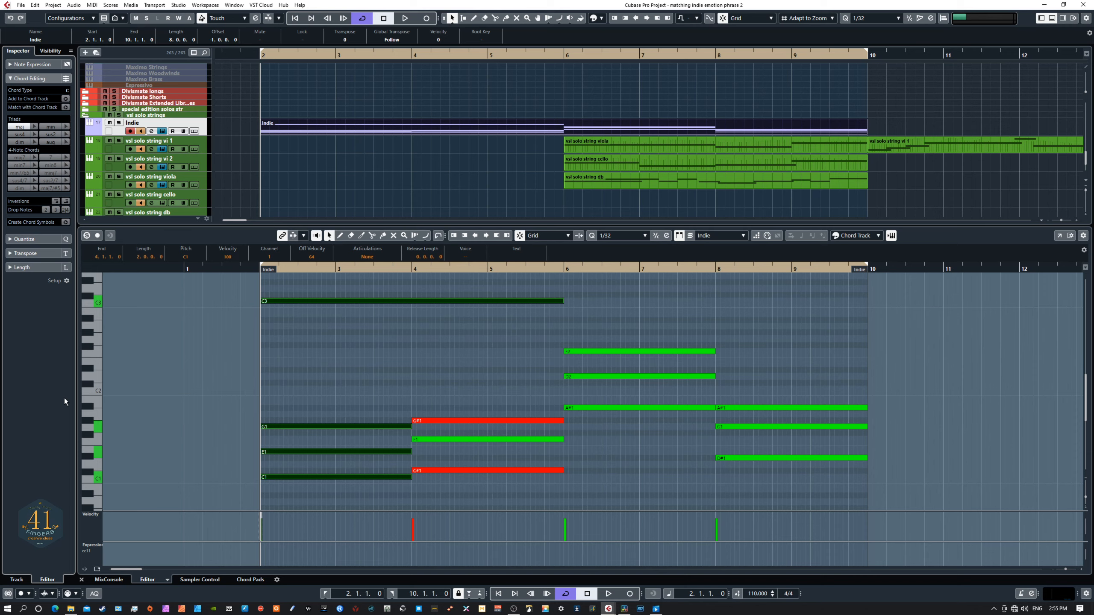
key(space)
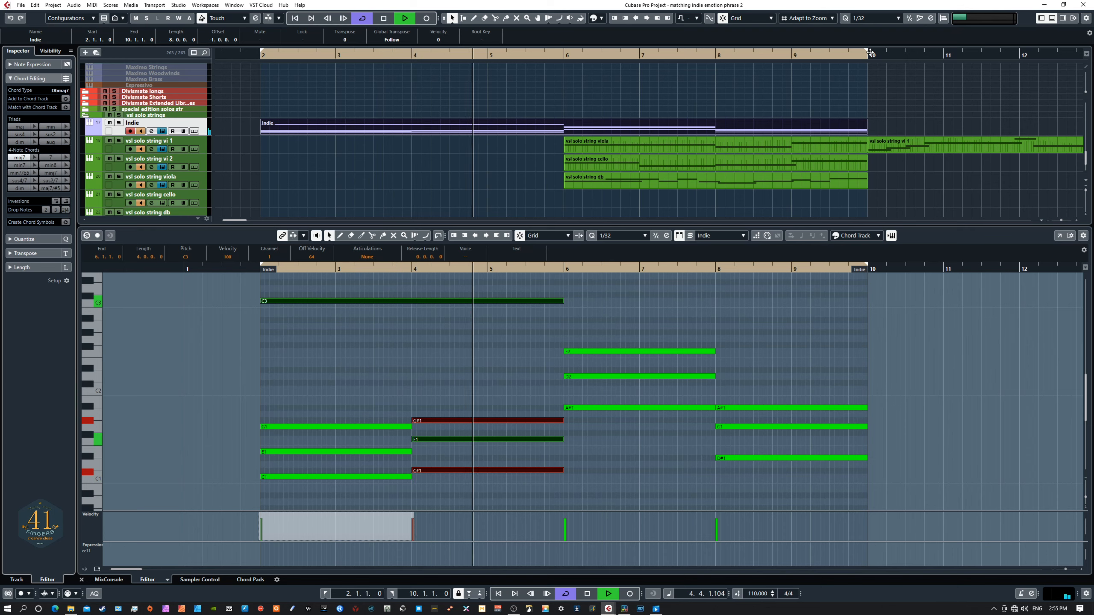
- Extend the loop range's end to 10.2.1.0, select the solo violin 1 part and stop playback
drag(868, 51, 886, 55)
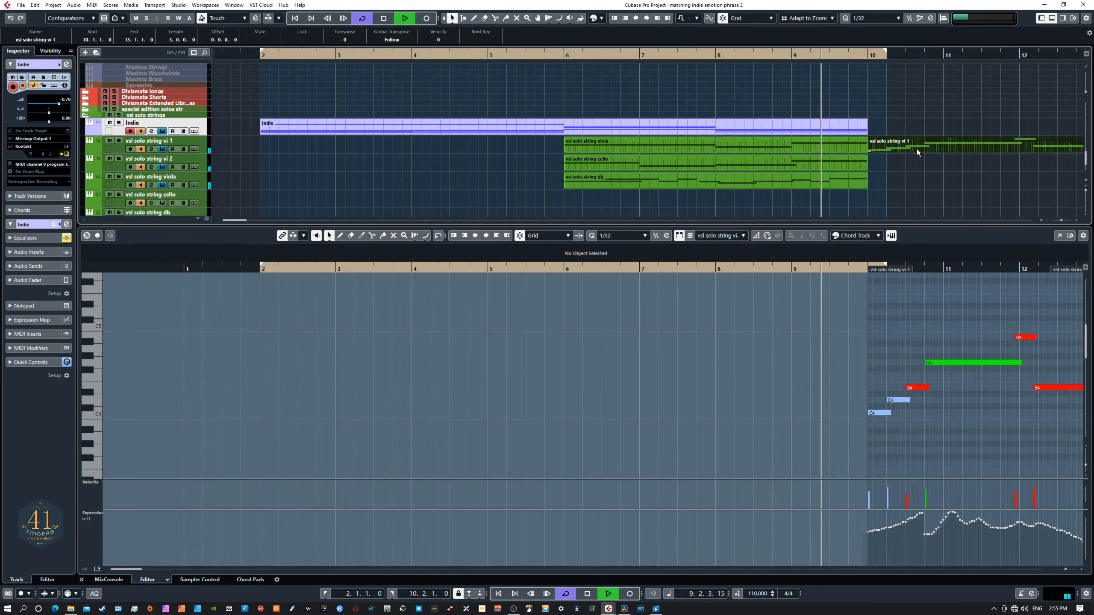
drag(917, 148, 943, 146)
key(space)
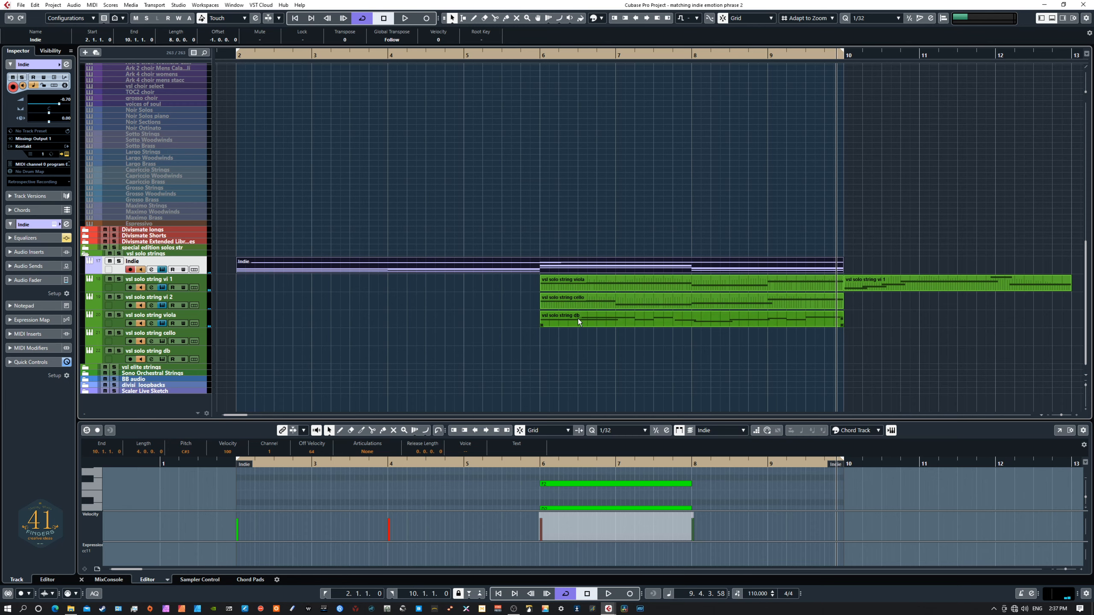
- Bring the Indie instrument window into view, inspect its C phrase slot and keyboard zones, and move the window away
scroll(647, 259, left, 2)
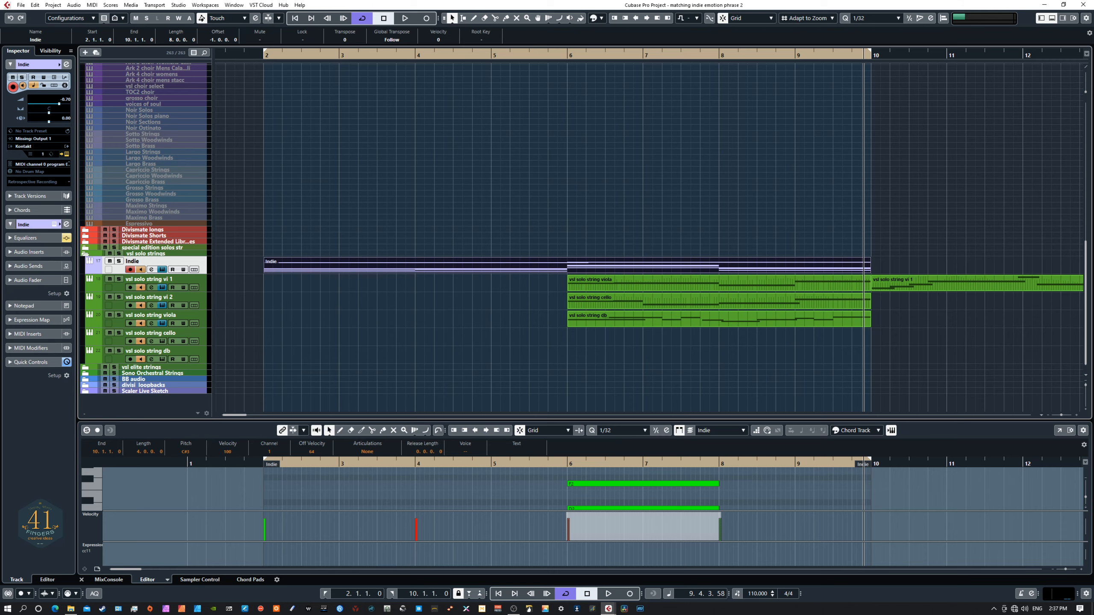
drag(1093, 224, 702, 85)
click(642, 232)
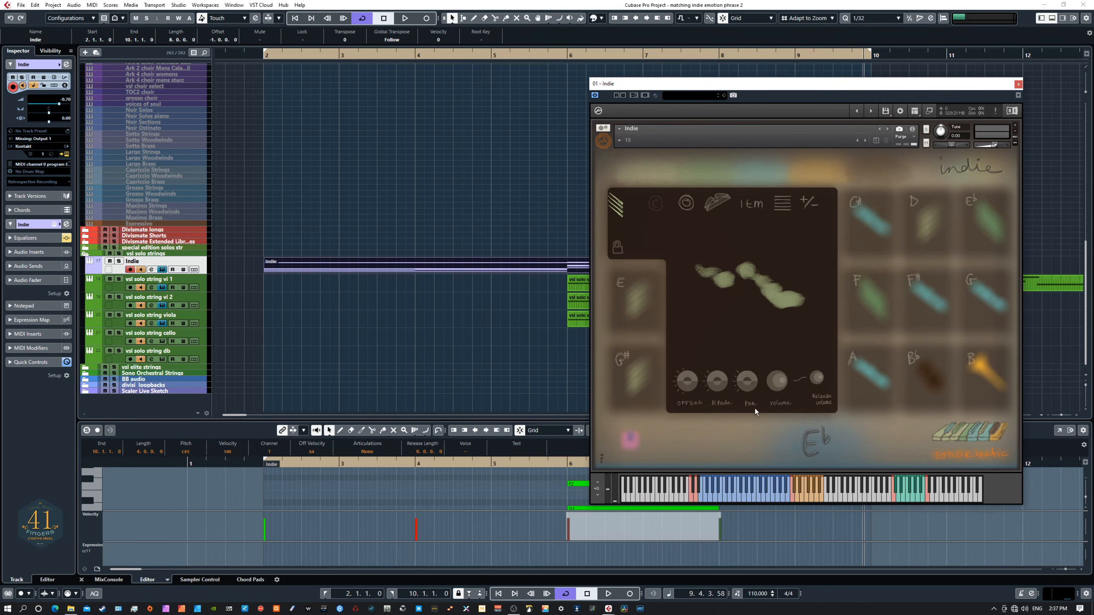
click(793, 495)
drag(640, 86, 1093, 133)
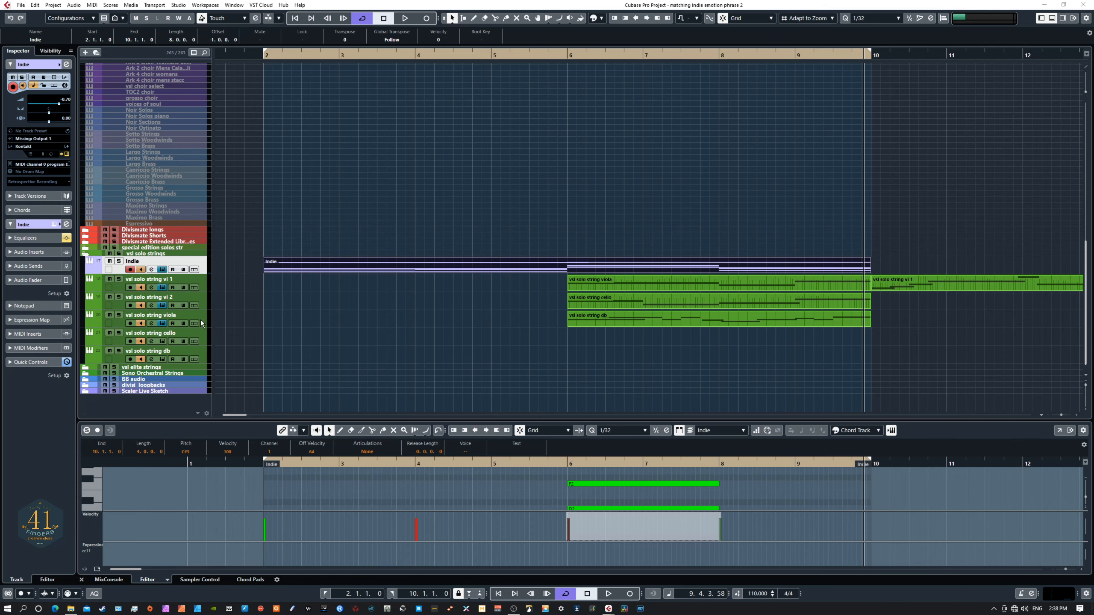
- Inspect the mixer of solo violin 2's Synchron Player and the Dynamics effects offered for the main channel's FX inserts
drag(0, 165, 404, 150)
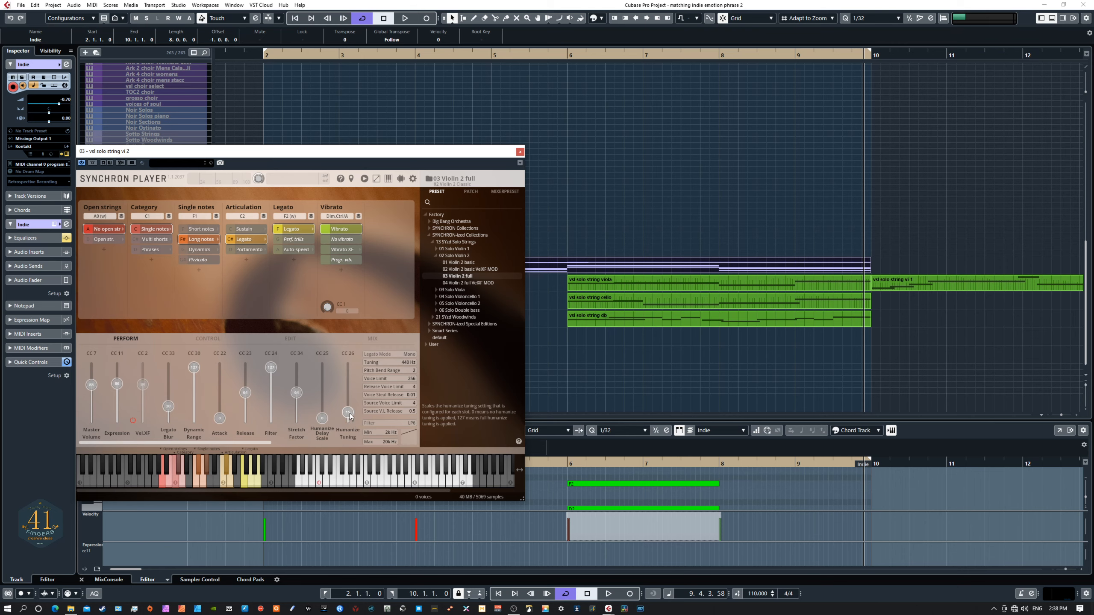
click(371, 339)
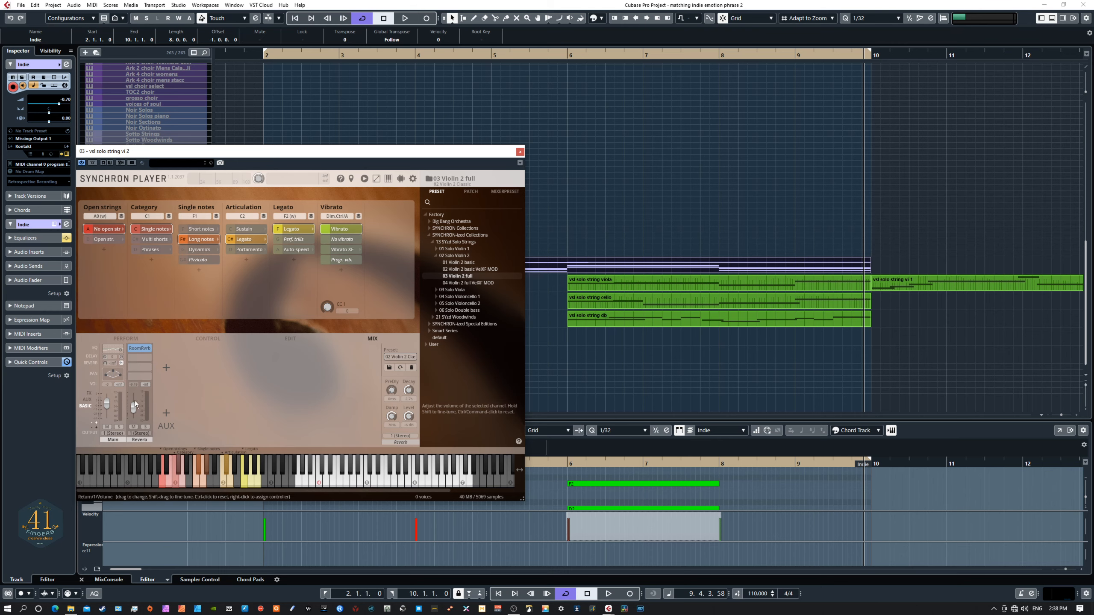
click(89, 394)
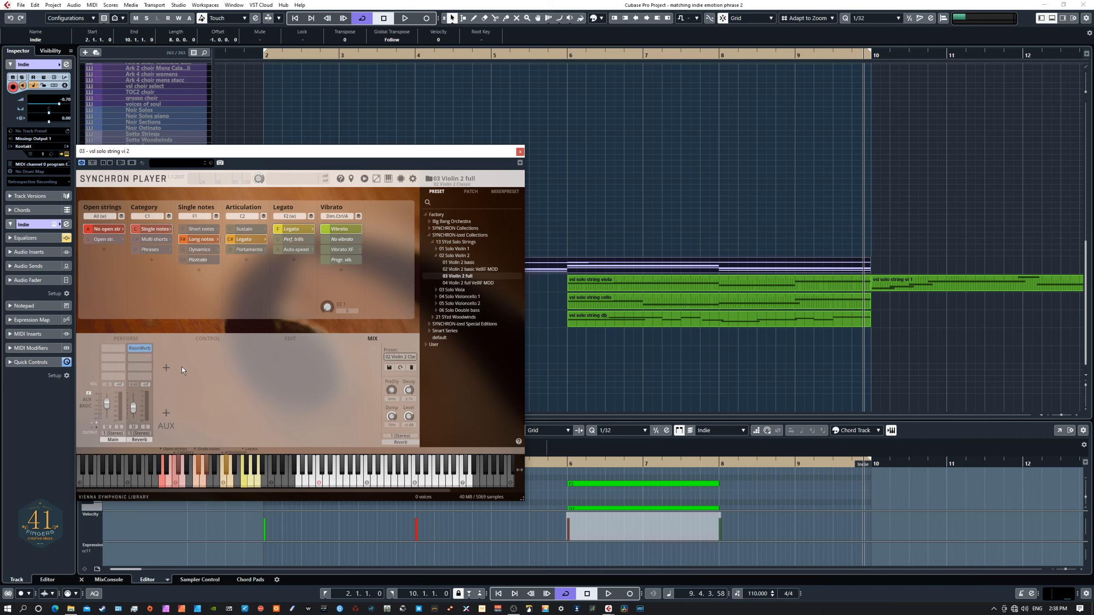
click(119, 348)
mouse_move(131, 385)
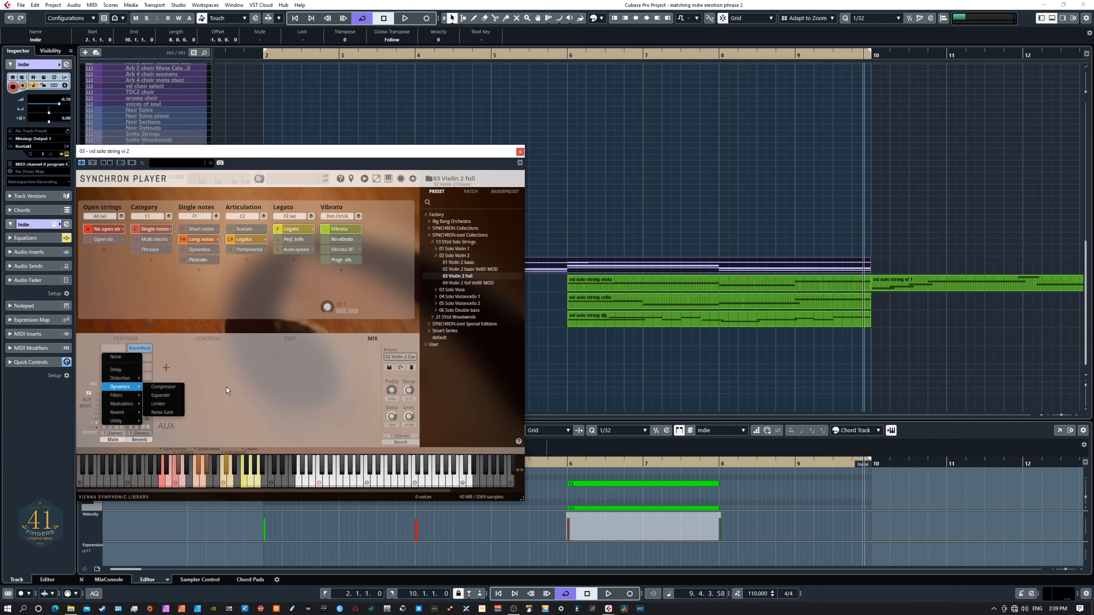
click(166, 326)
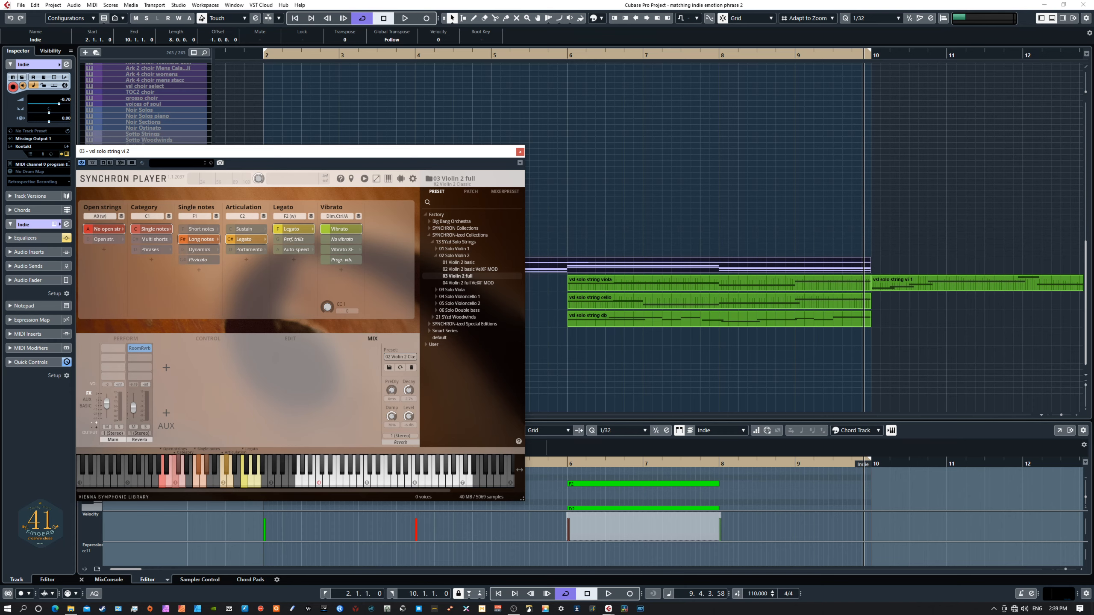
mouse_move(1093, 203)
mouse_down()
mouse_move(961, 193)
mouse_move(773, 98)
mouse_move(1093, 194)
mouse_up()
drag(483, 152, 0, 151)
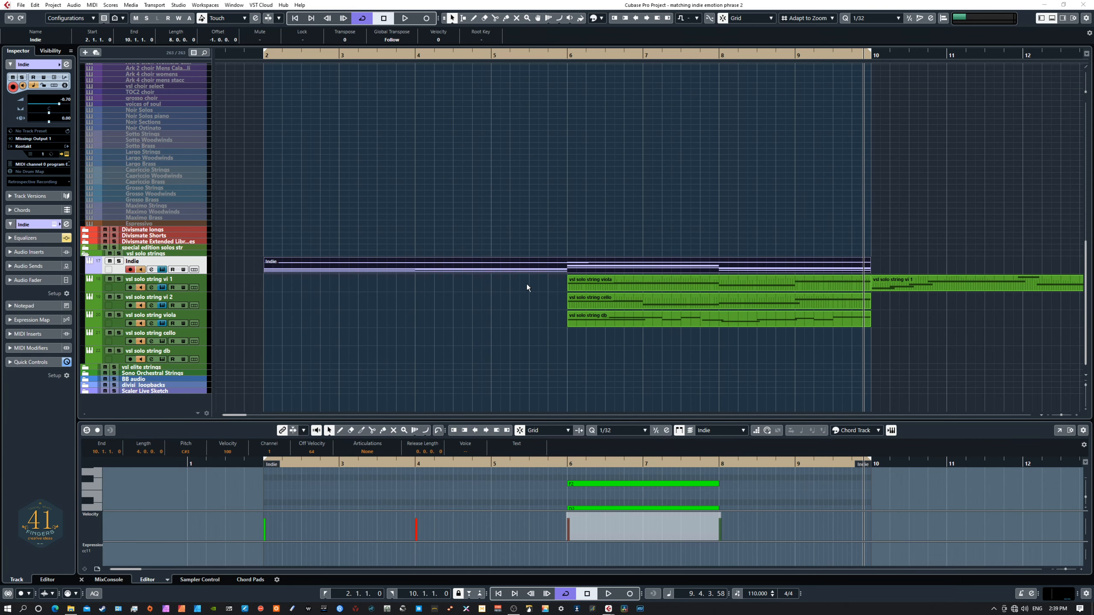
- Bring the Indie instrument back into view, show its C# phrase slot and move the window away
scroll(522, 287, up, 3)
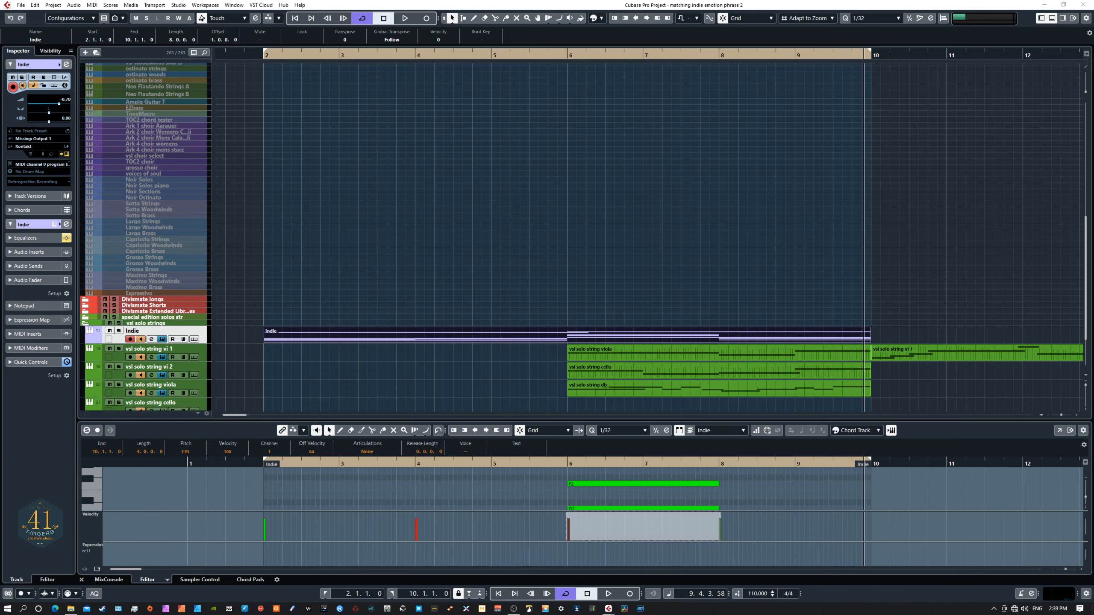
drag(1093, 194, 730, 132)
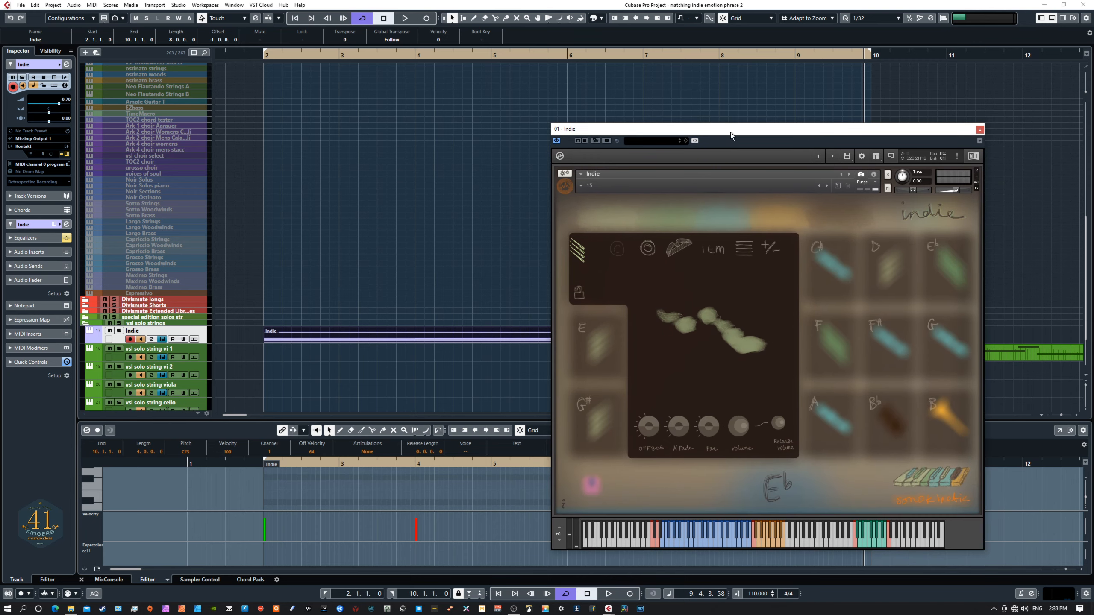
click(821, 262)
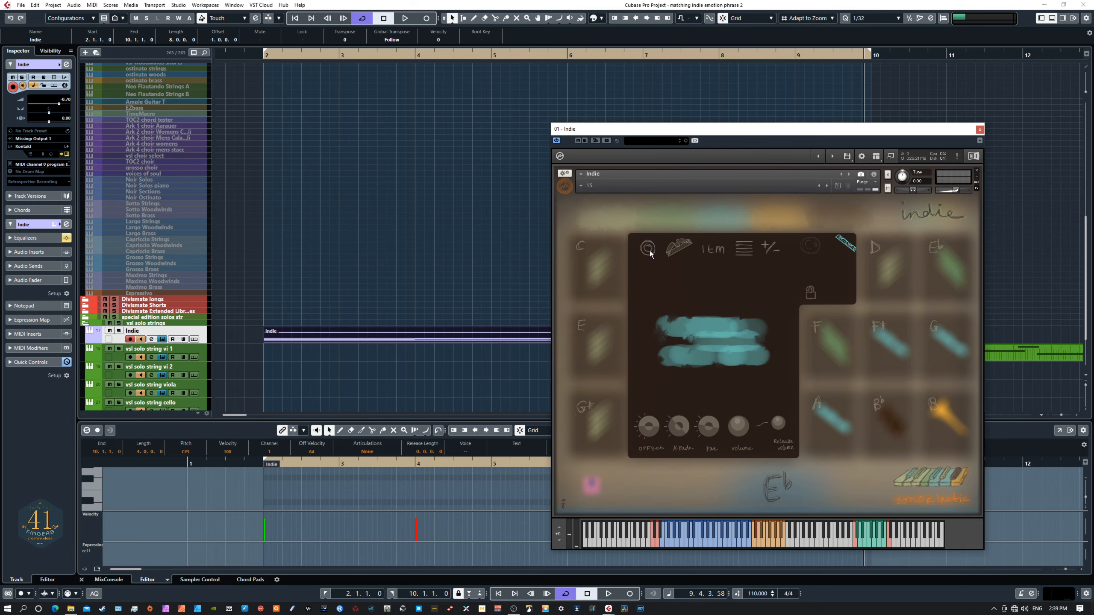
drag(604, 128, 1093, 215)
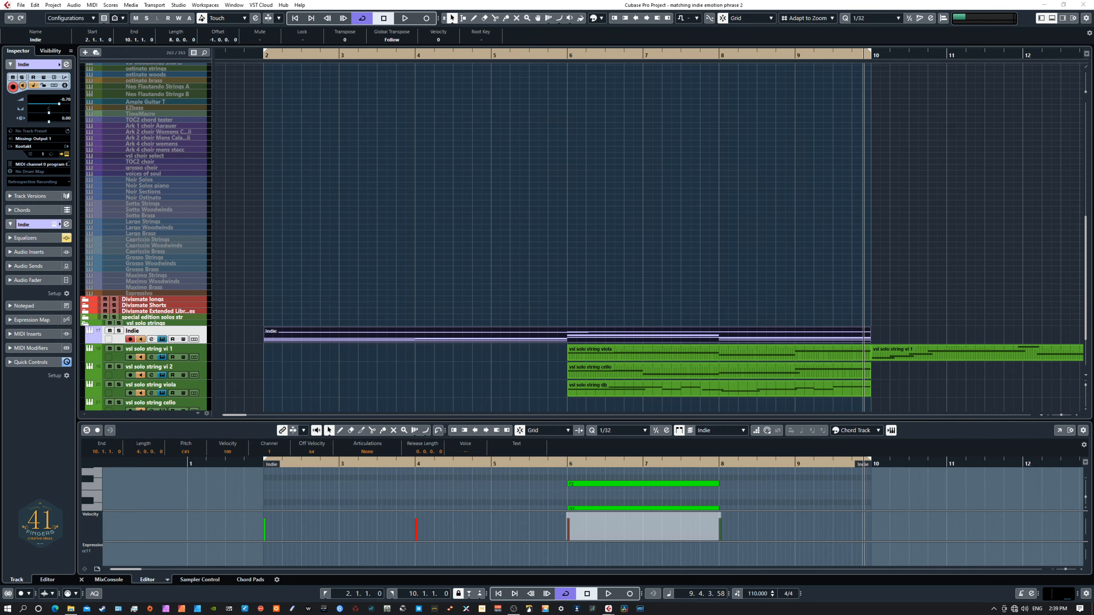
- Enlarge the note editor to show the Indie part's C3 and C#3 notes and play the phrase from bar 2
scroll(547, 235, down, 3)
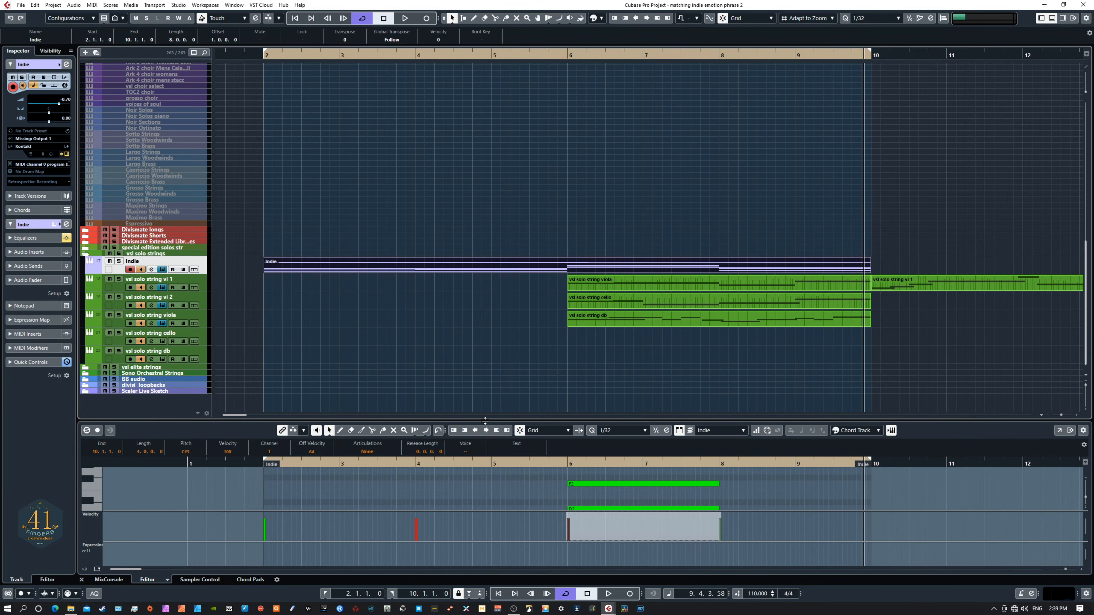
drag(485, 421, 490, 226)
scroll(541, 371, up, 6)
scroll(541, 371, down, 2)
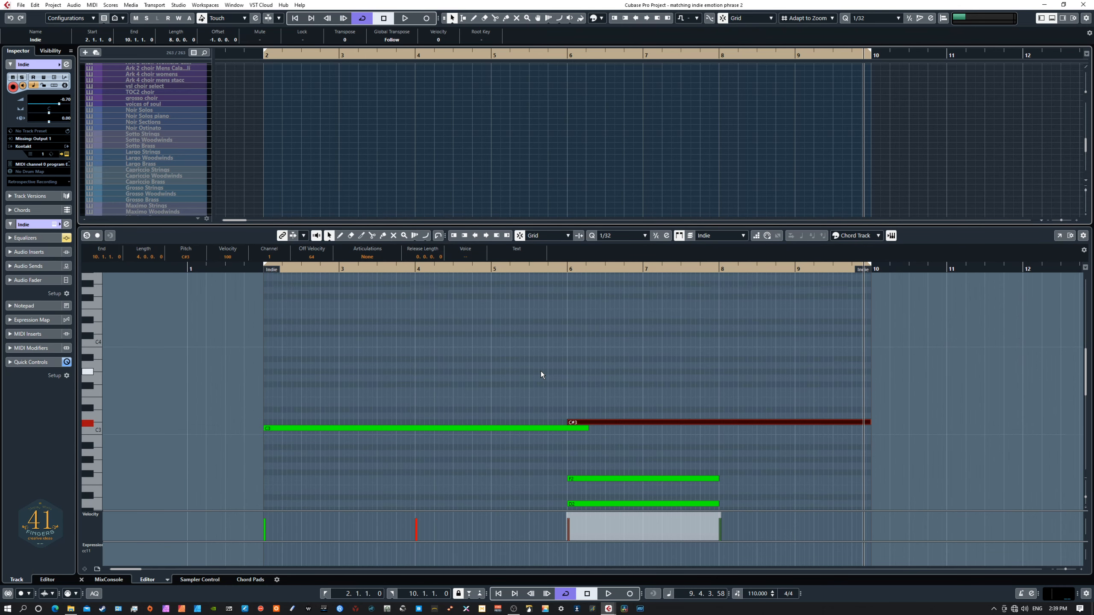
scroll(540, 371, down, 2)
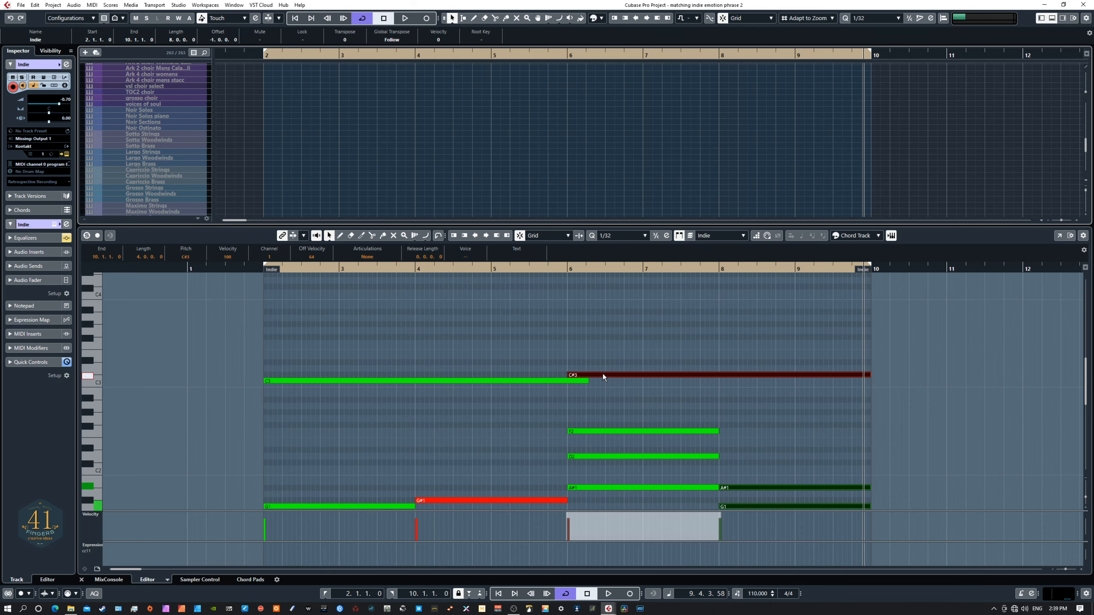
key(space)
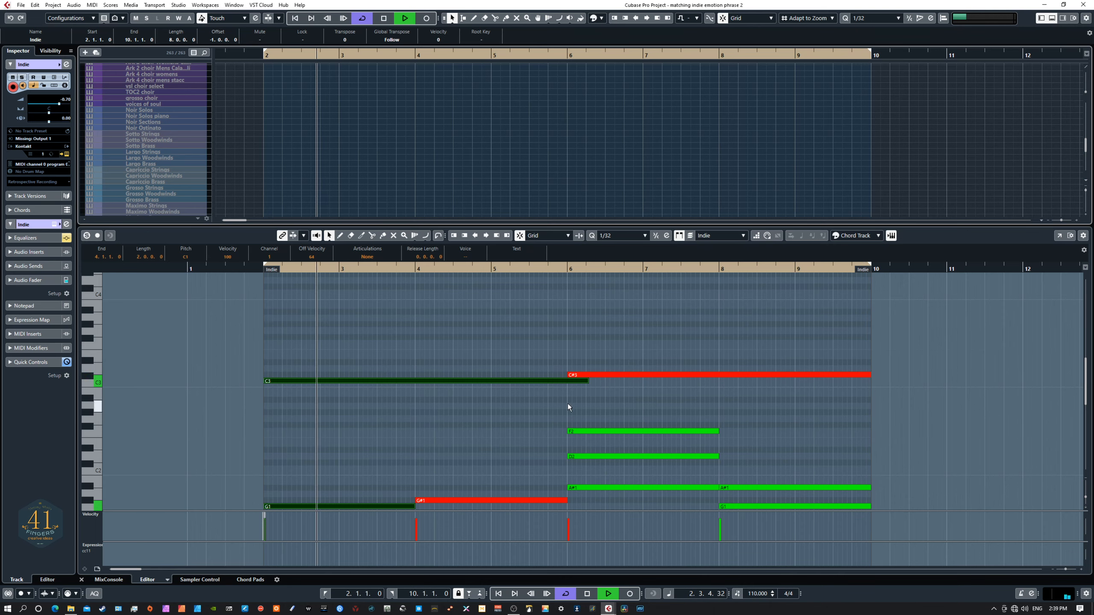
- Show the Indie instrument's C# phrase slot during playback, stop playback and move the window away
drag(1092, 244, 877, 118)
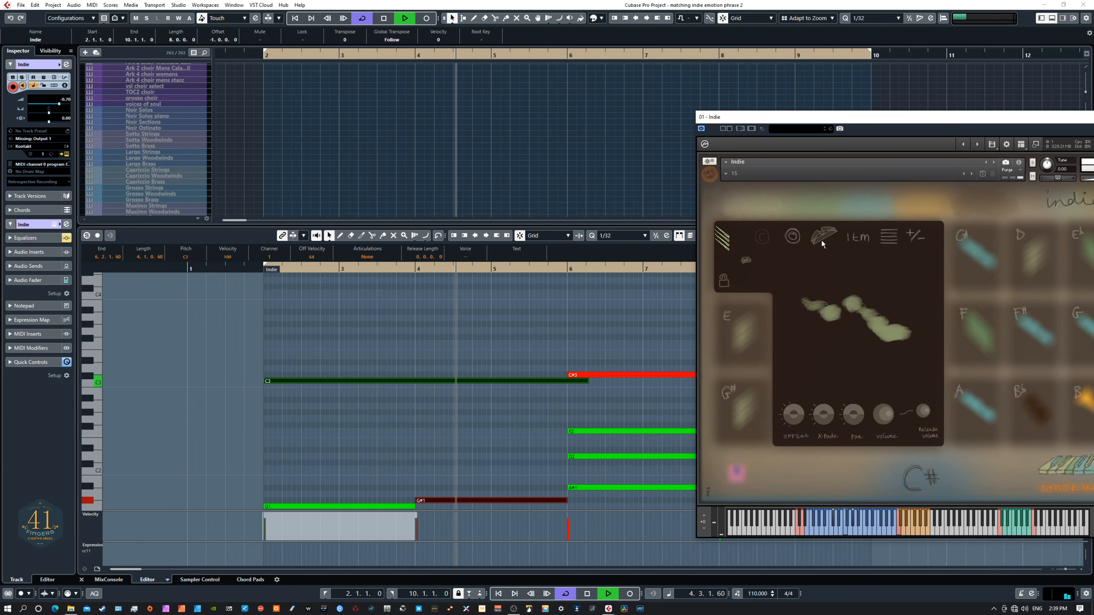
click(978, 252)
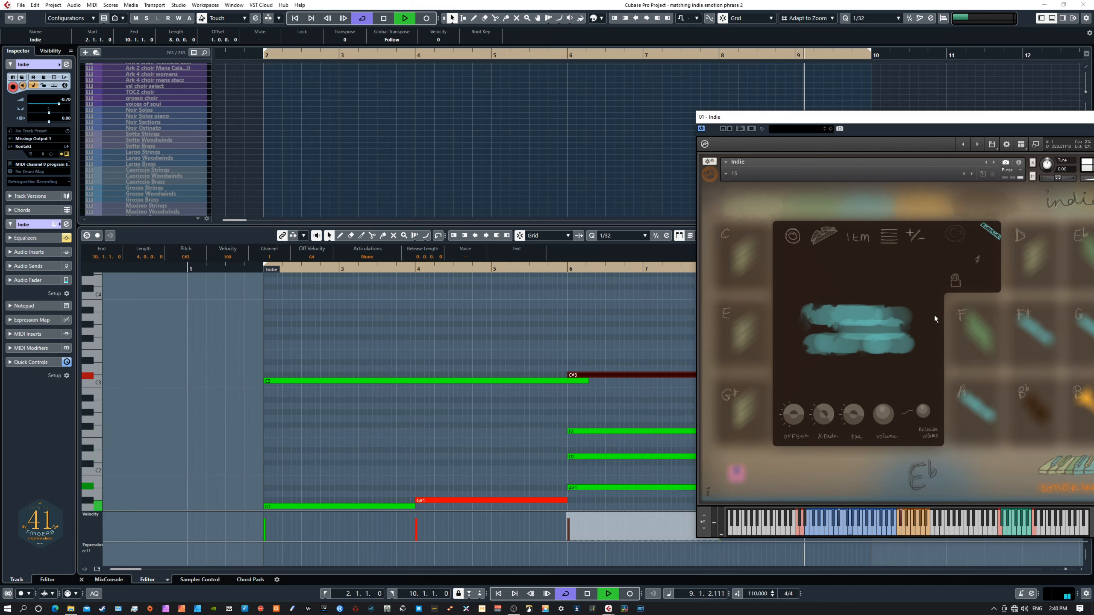
key(space)
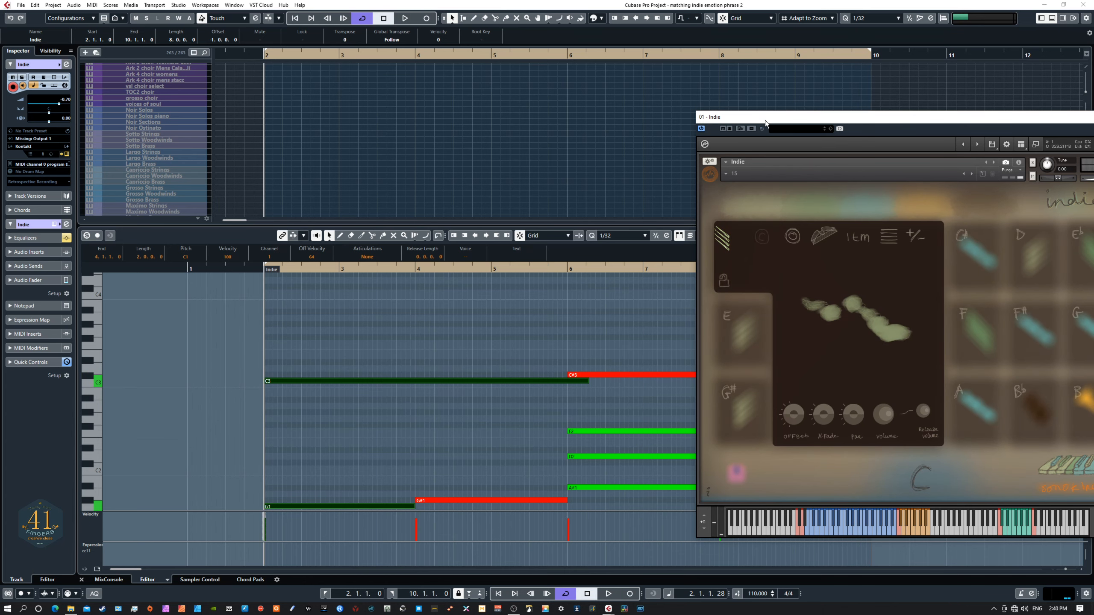
drag(734, 119, 1093, 241)
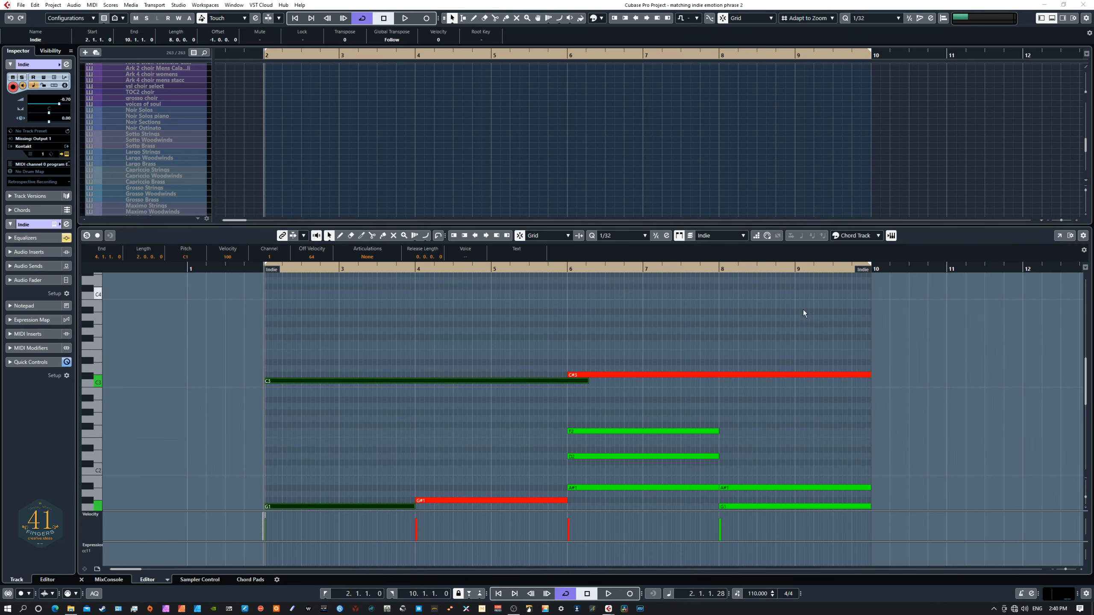
- Examine the Indie part's lower chord notes from bar 2 to bar 10 in the note editor
scroll(806, 349, down, 2)
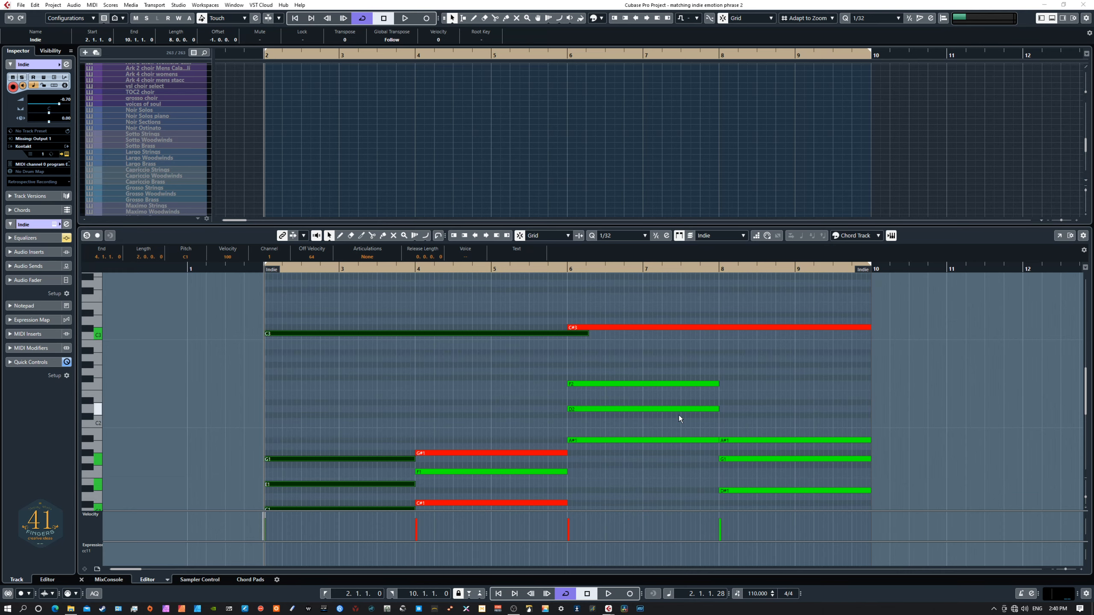
scroll(656, 405, down, 1)
scroll(657, 405, right, 1)
scroll(658, 405, down, 1)
scroll(658, 405, right, 1)
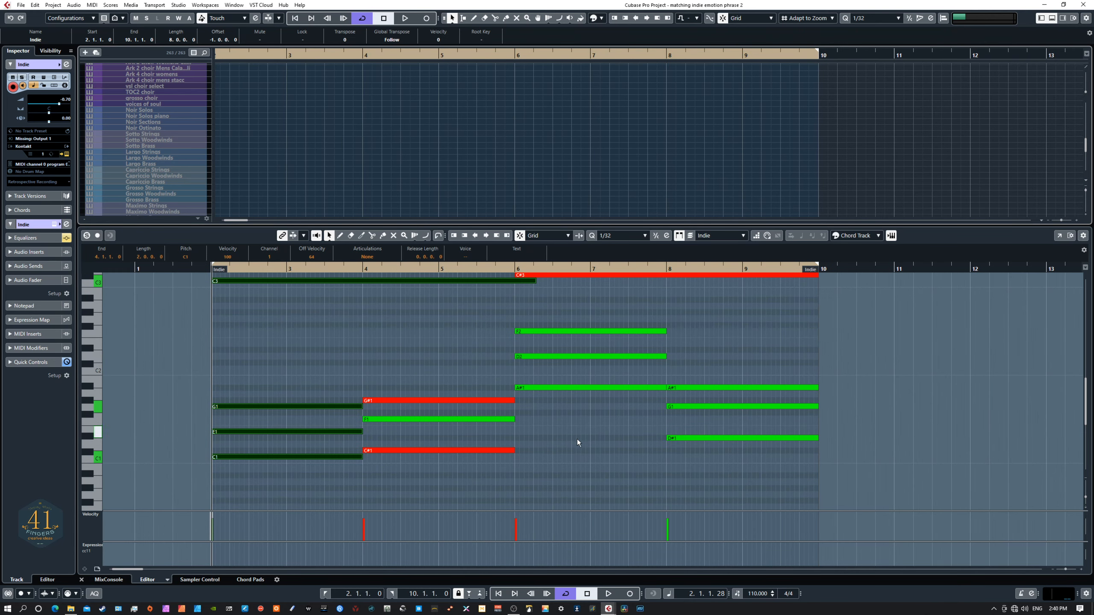
scroll(719, 368, up, 1)
scroll(720, 368, left, 2)
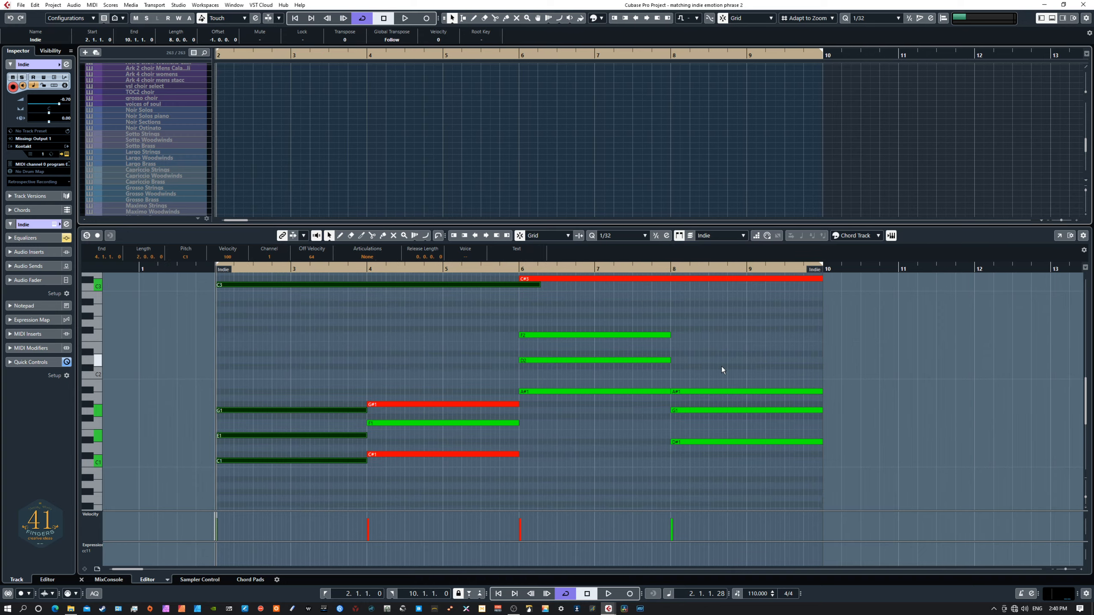